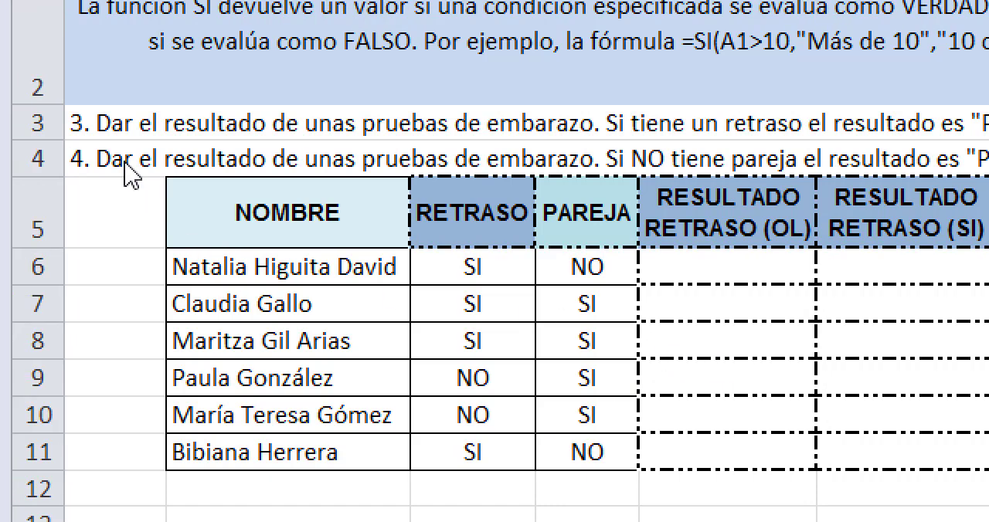
# Step: Review the exercise instructions in row 3 and the RESULTADO RETRASO (OL) and RESULTADO RETRASO (SI) column headers
pyautogui.click(123, 134)
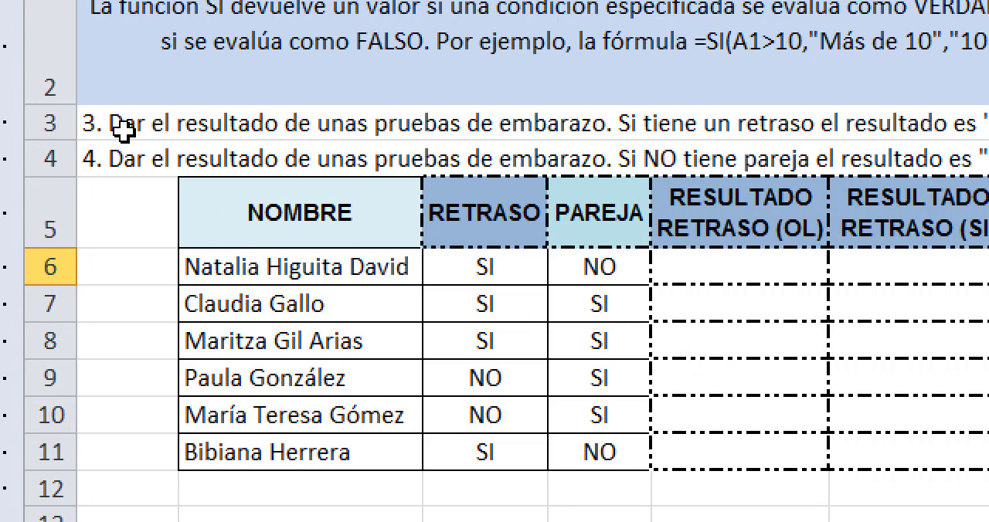
pyautogui.click(124, 131)
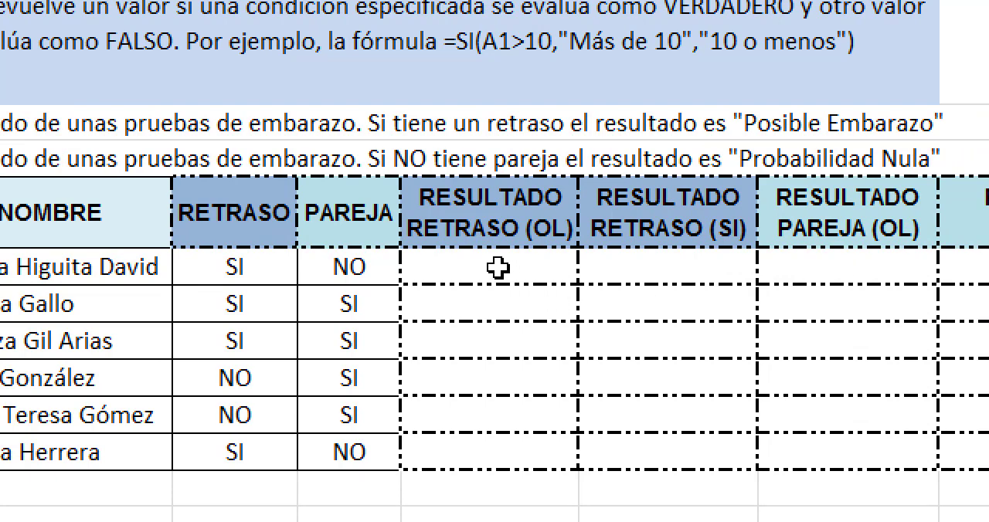
pyautogui.click(494, 213)
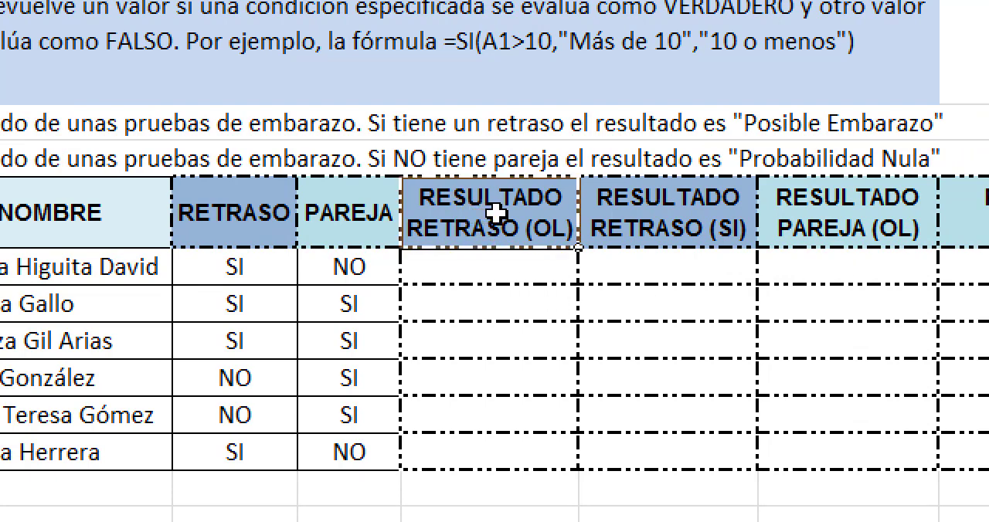
pyautogui.click(655, 230)
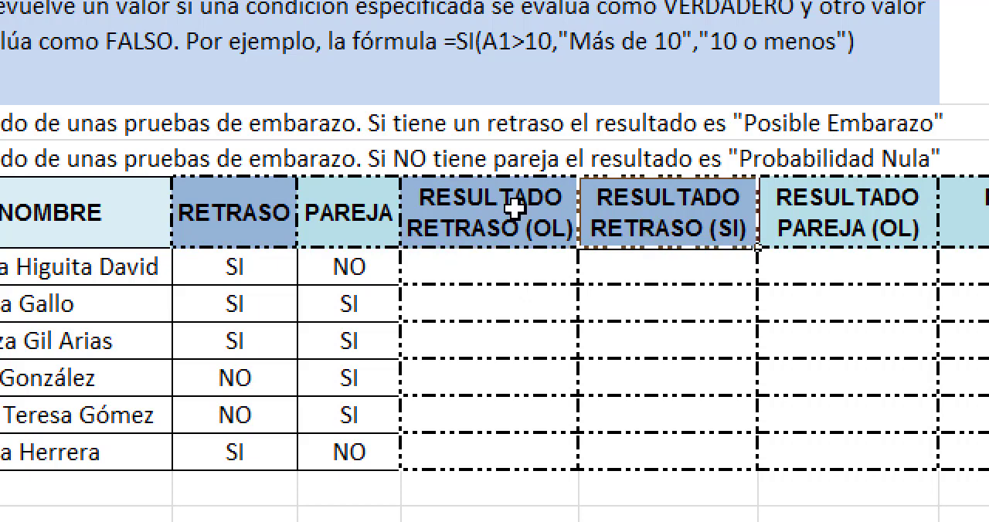
pyautogui.click(504, 209)
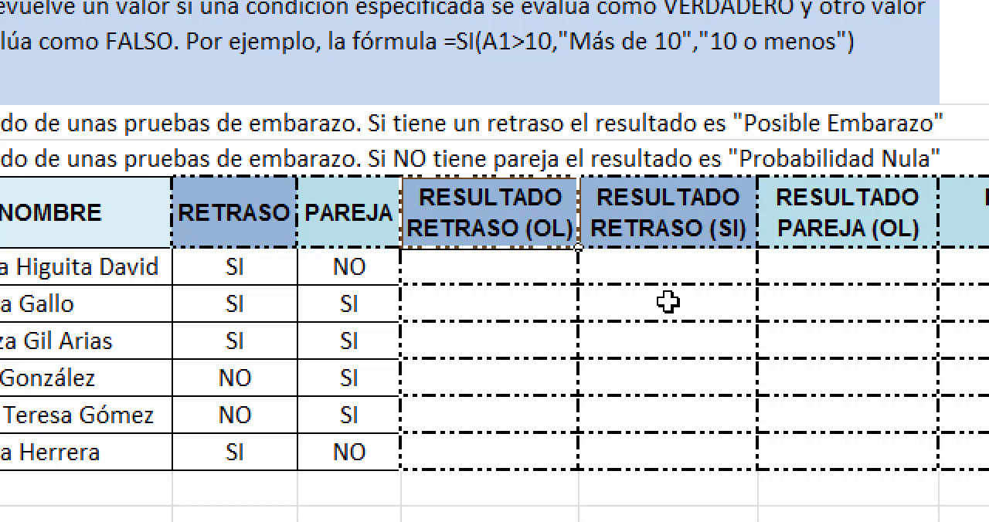
pyautogui.click(700, 220)
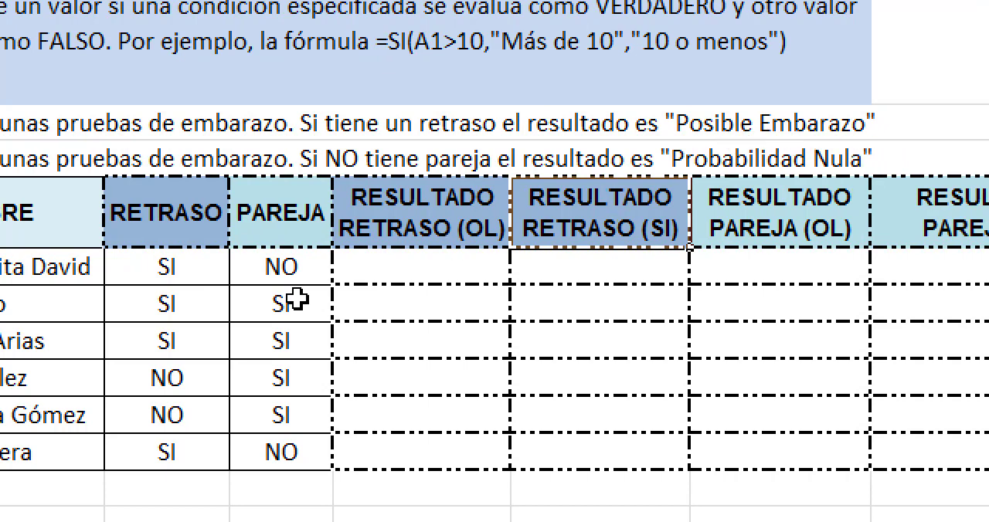
# Step: Start an equality formula in E6, the first RESULTADO RETRASO (OL) cell, that references RETRASO cell C6
pyautogui.click(405, 263)
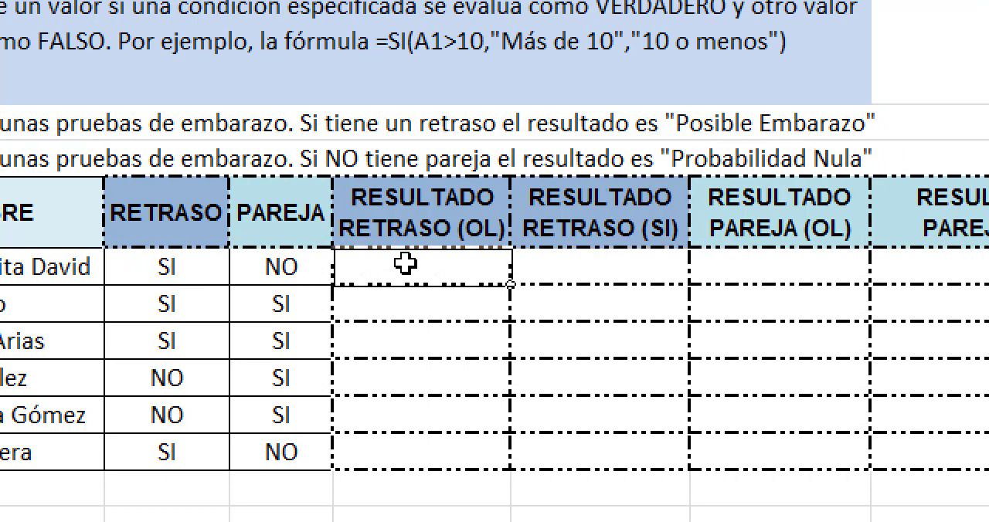
pyautogui.write('=')
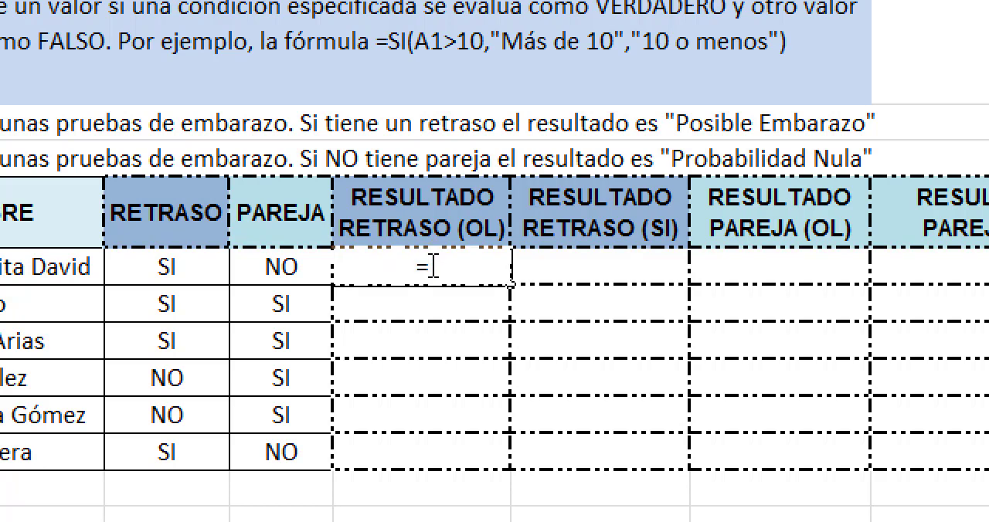
pyautogui.click(168, 267)
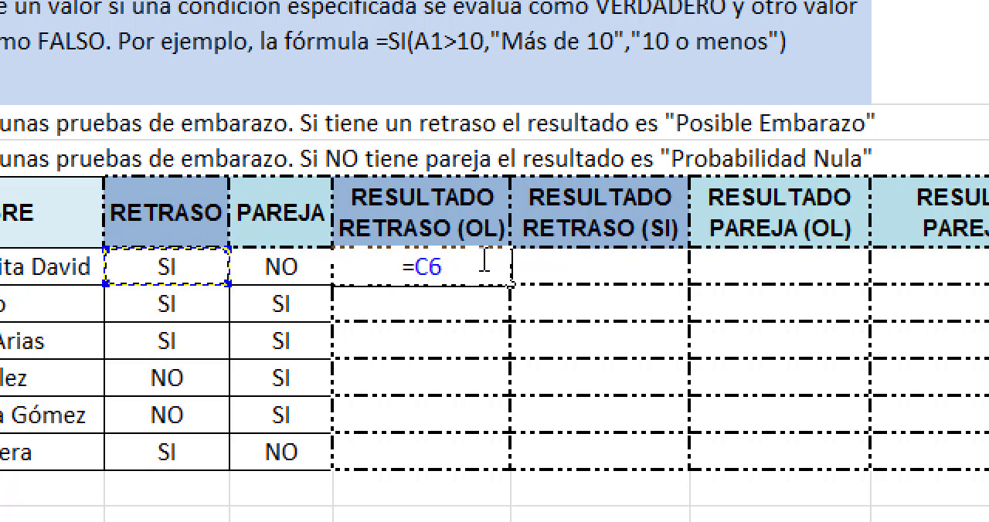
pyautogui.write('=')
pyautogui.write('"')
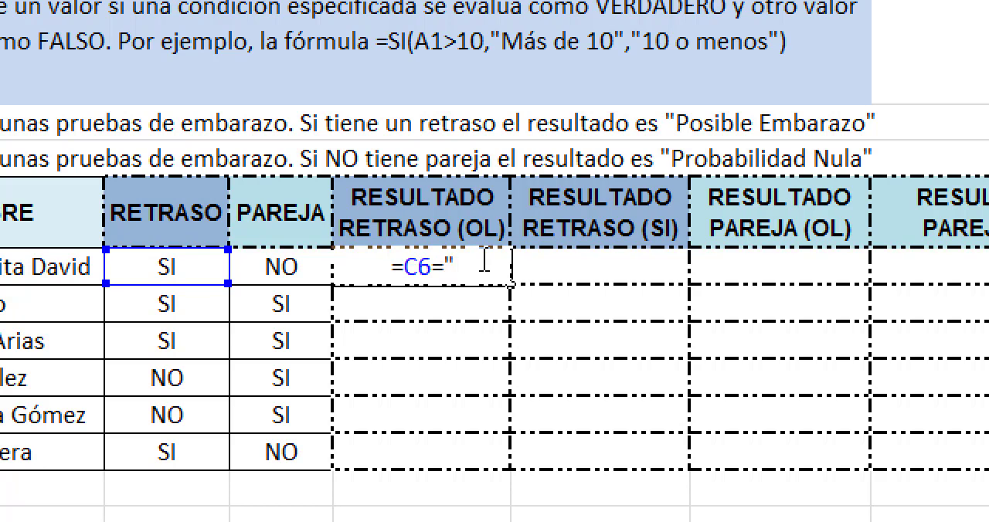
pyautogui.write('Pos')
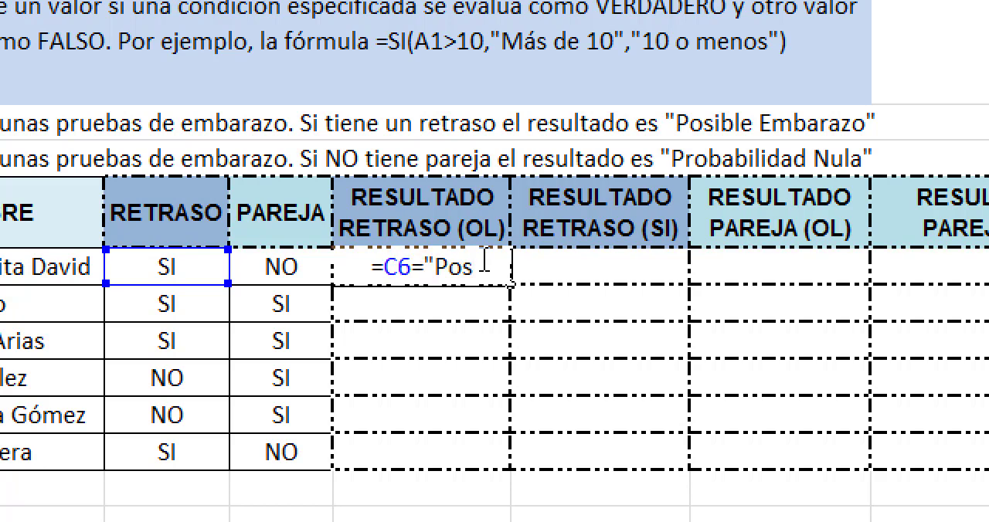
pyautogui.press('BackSpace')
pyautogui.press('BackSpace')
pyautogui.press('BackSpace')
pyautogui.press('BackSpace')
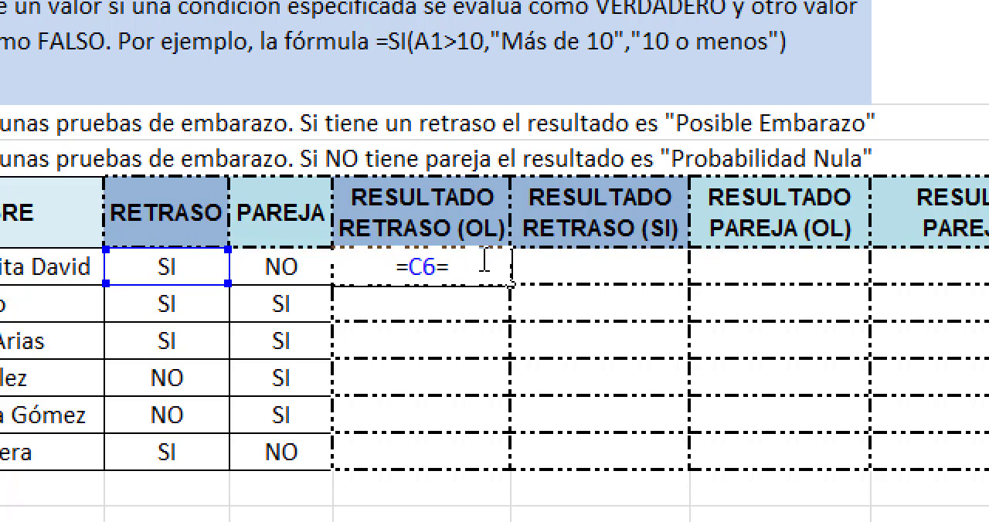
# Step: Complete the comparison in E6 with the text "SI" so the entered formula is =C6="SI"
pyautogui.write('S')
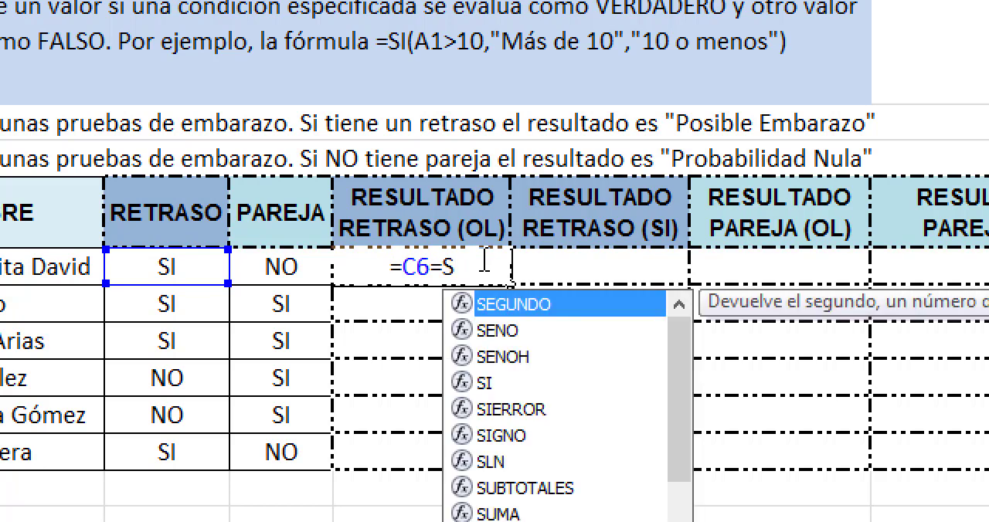
pyautogui.write('I"')
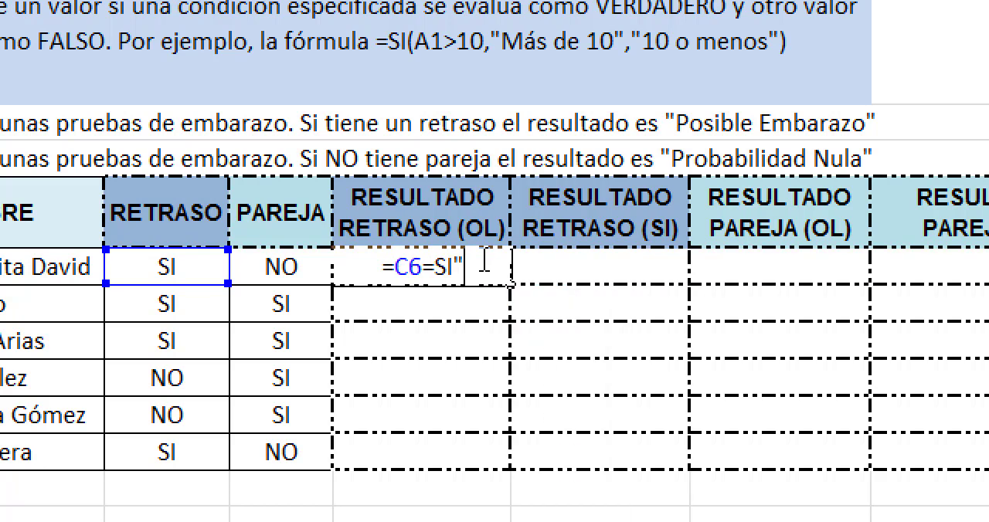
pyautogui.click(438, 271)
pyautogui.write('2')
pyautogui.press('BackSpace')
pyautogui.write('"')
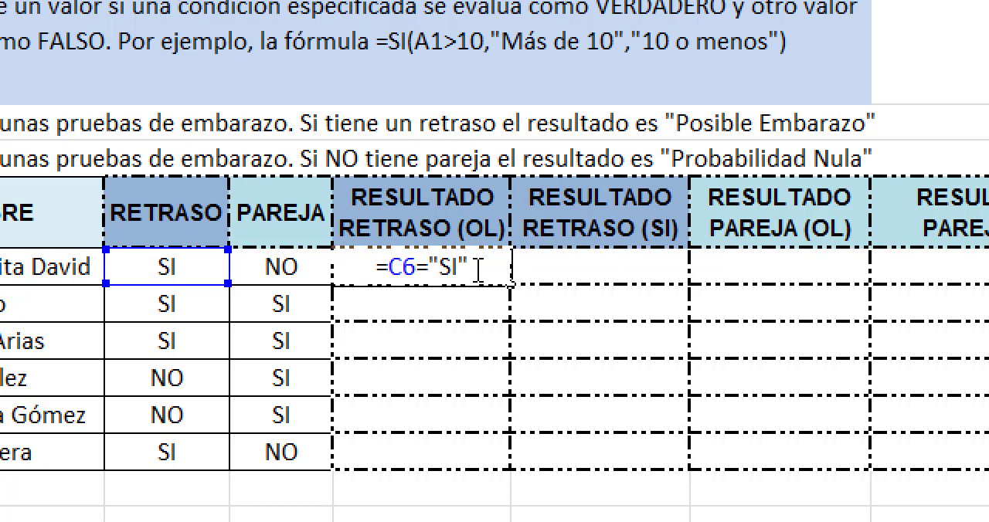
pyautogui.press('Return')
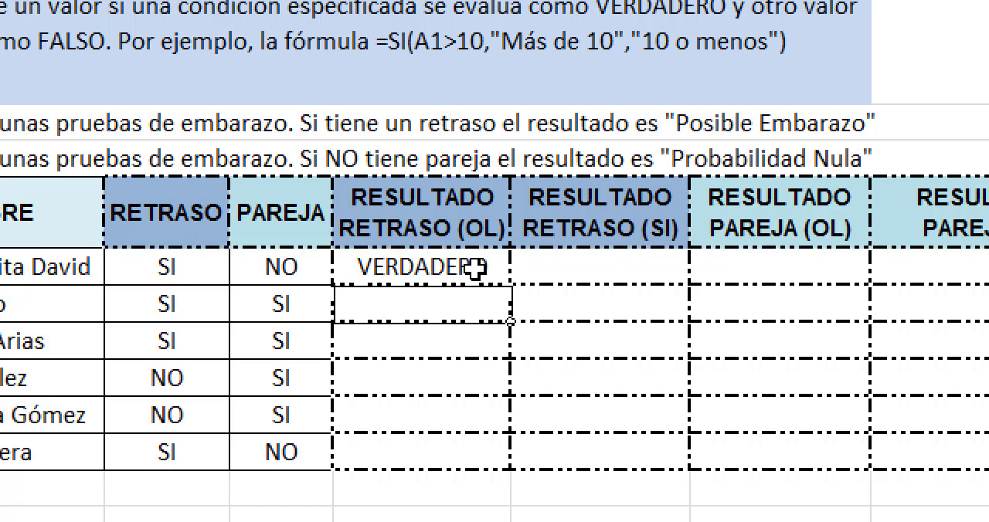
# Step: Check the formula in E6 and fill it down through E11 in the RESULTADO RETRASO (OL) column
pyautogui.click(172, 268)
pyautogui.doubleClick(365, 266)
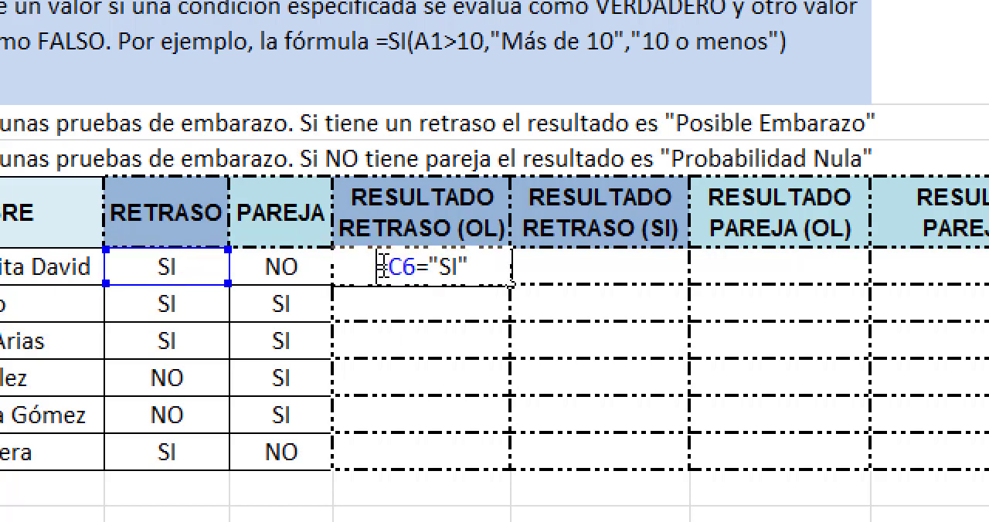
pyautogui.press('Return')
pyautogui.click(466, 257)
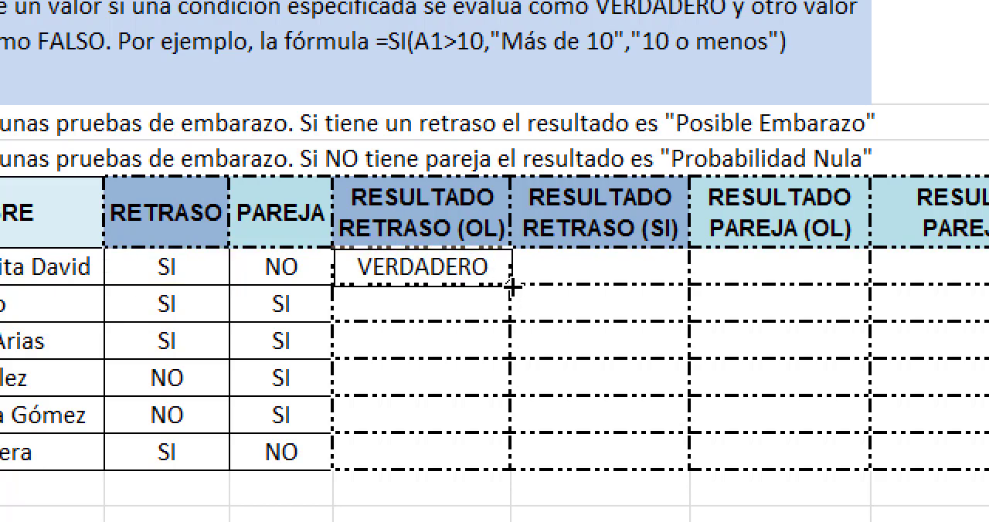
pyautogui.moveTo(511, 299); pyautogui.dragTo(506, 456)
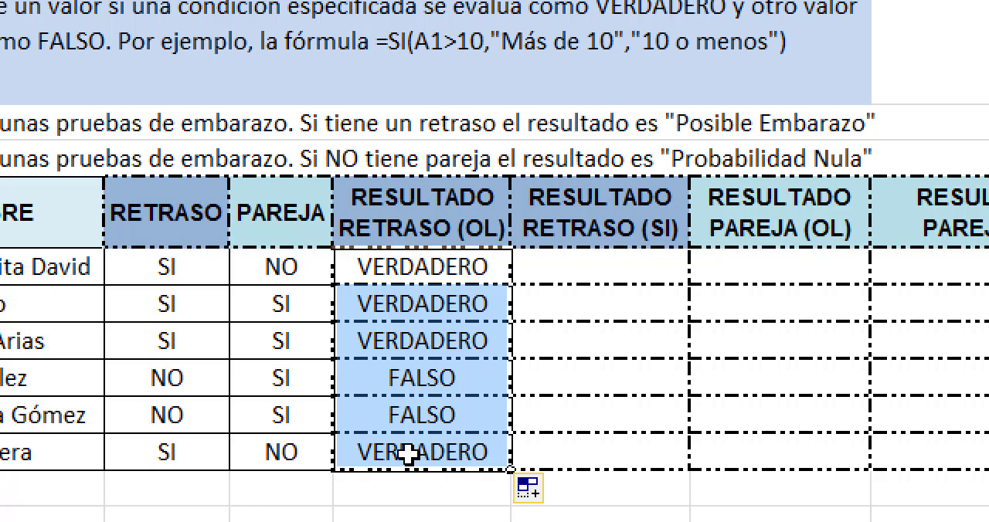
# Step: Compare the filled results with their RETRASO values, and set the first RETRASO cell, C6, to NO
pyautogui.click(410, 378)
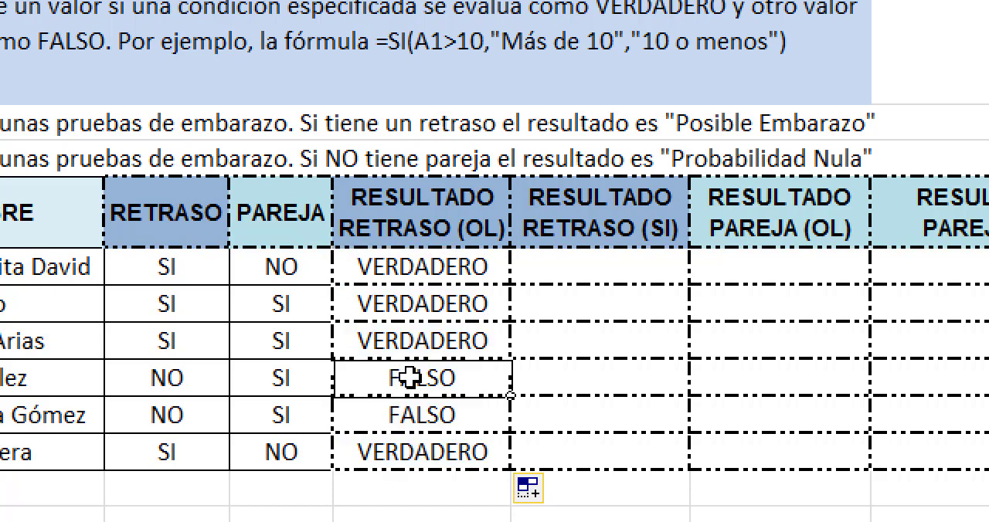
pyautogui.click(157, 372)
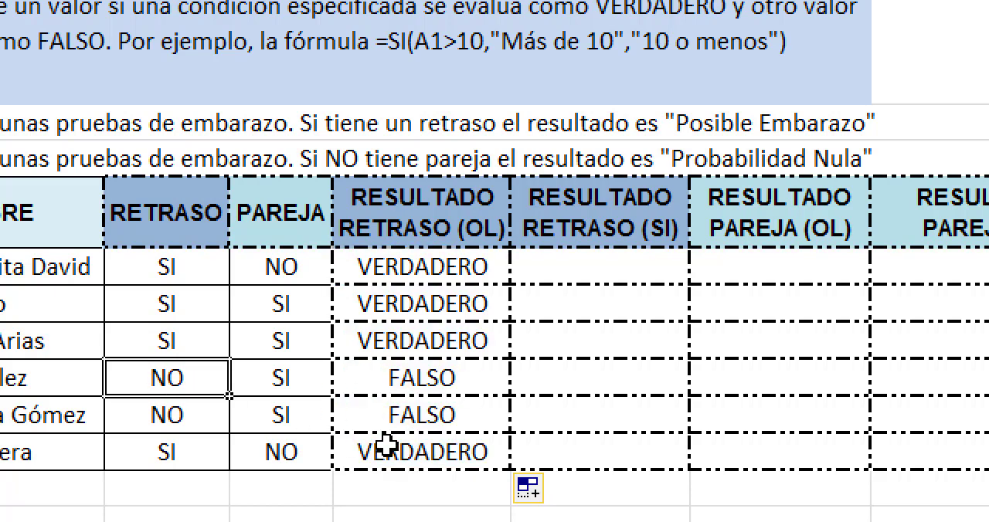
pyautogui.click(143, 453)
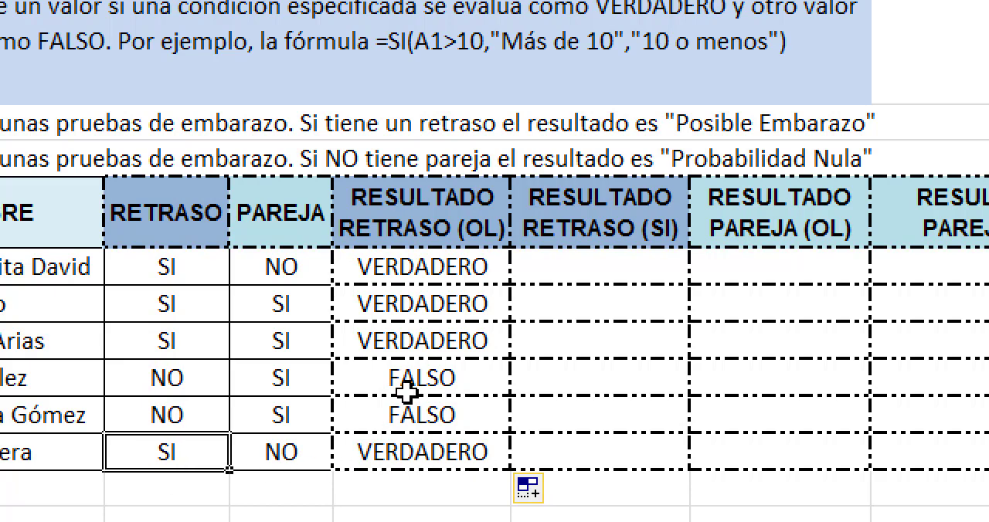
pyautogui.click(179, 267)
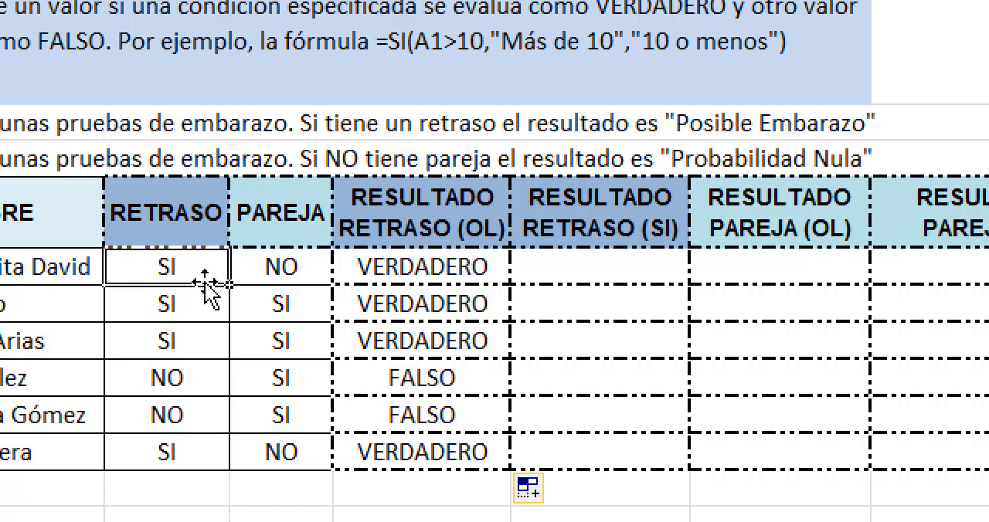
pyautogui.write('NO')
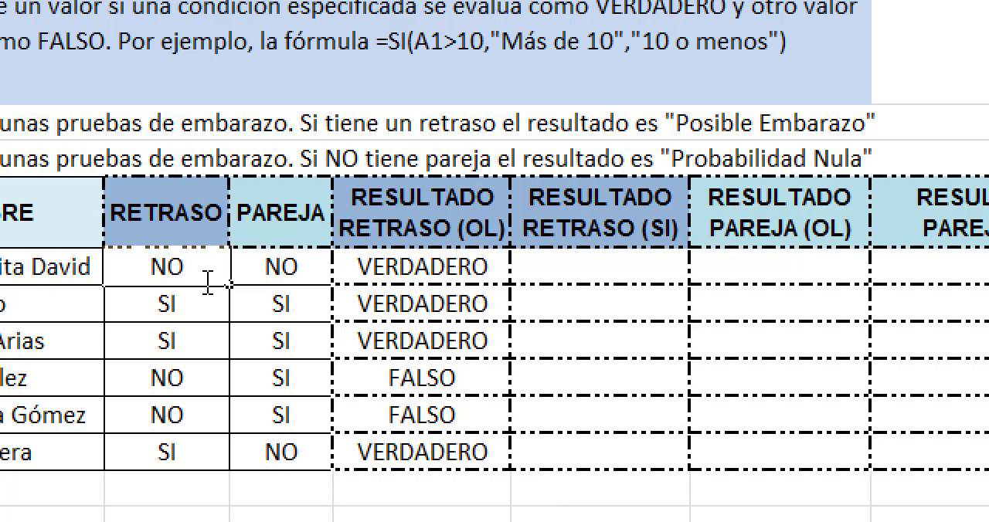
pyautogui.press('Return')
# Step: Examine the logical test in E6 alongside its result, without changing the formula
pyautogui.doubleClick(449, 269)
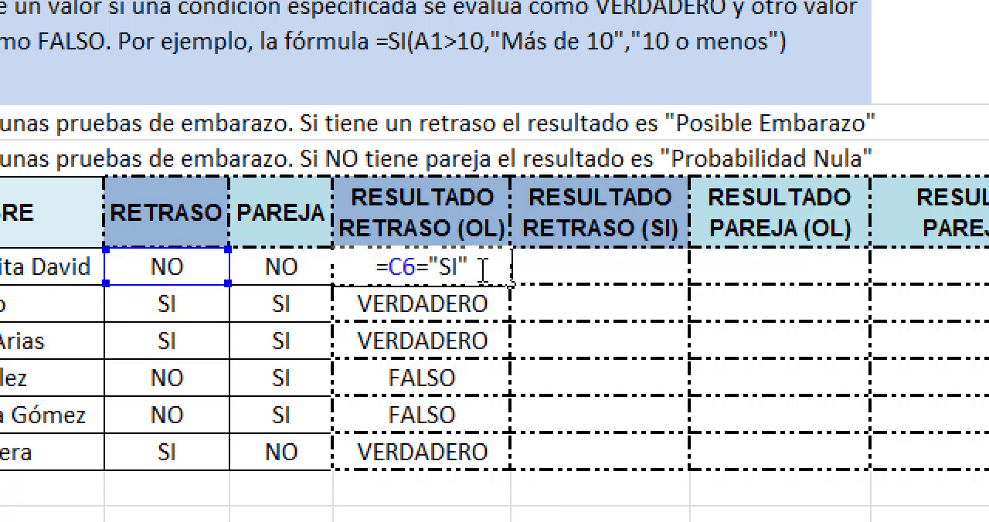
pyautogui.press('Return')
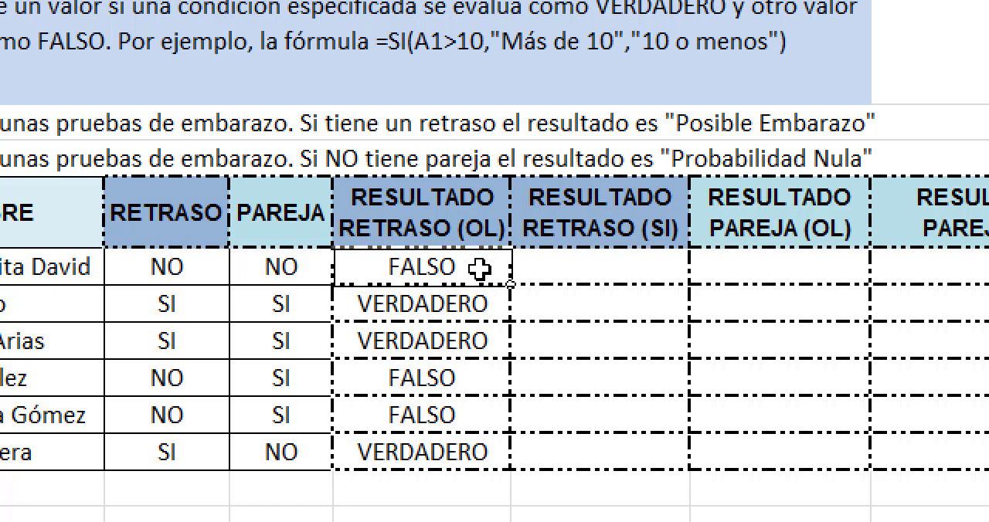
pyautogui.doubleClick(480, 269)
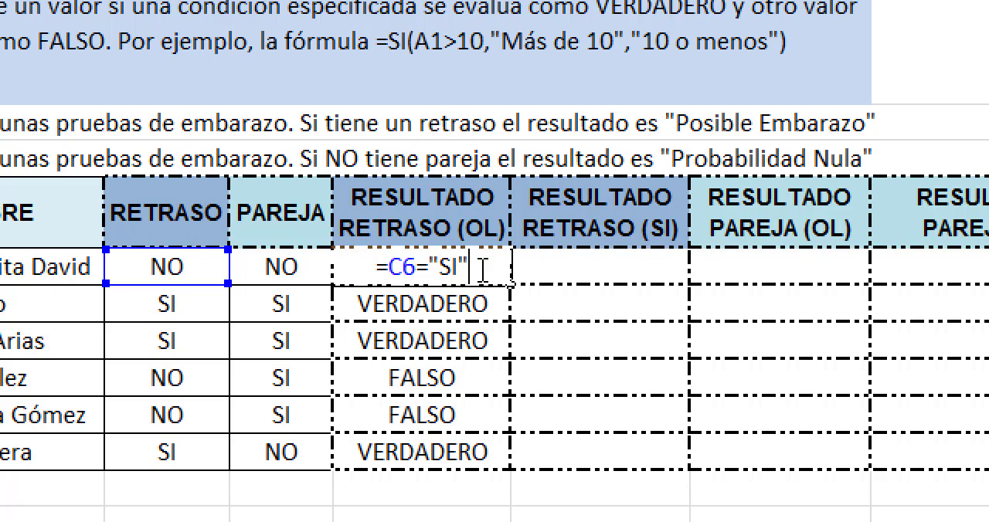
pyautogui.press('Return')
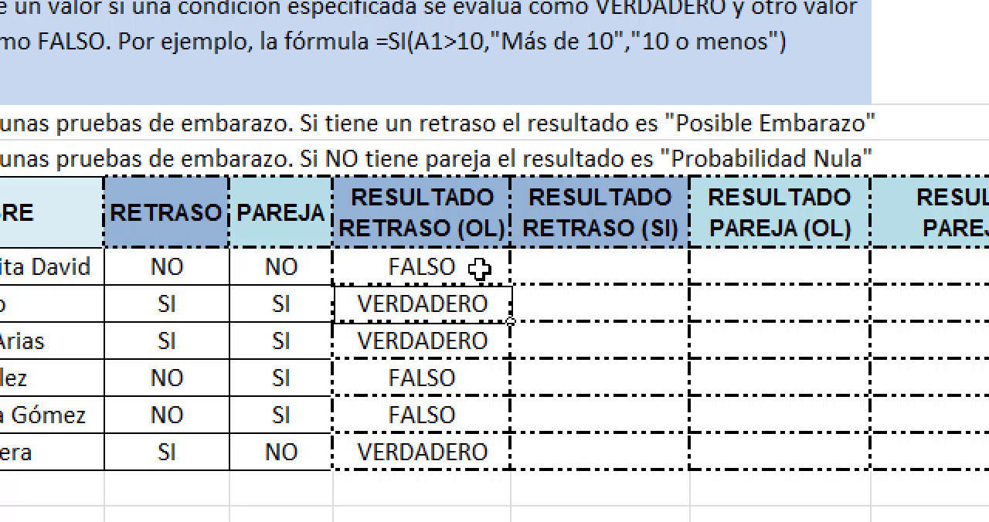
pyautogui.doubleClick(473, 268)
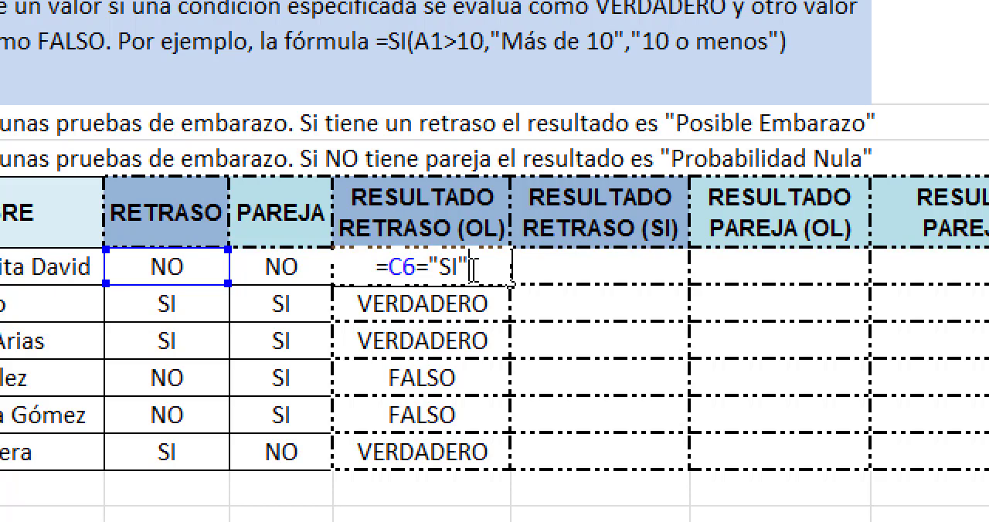
pyautogui.press('Return')
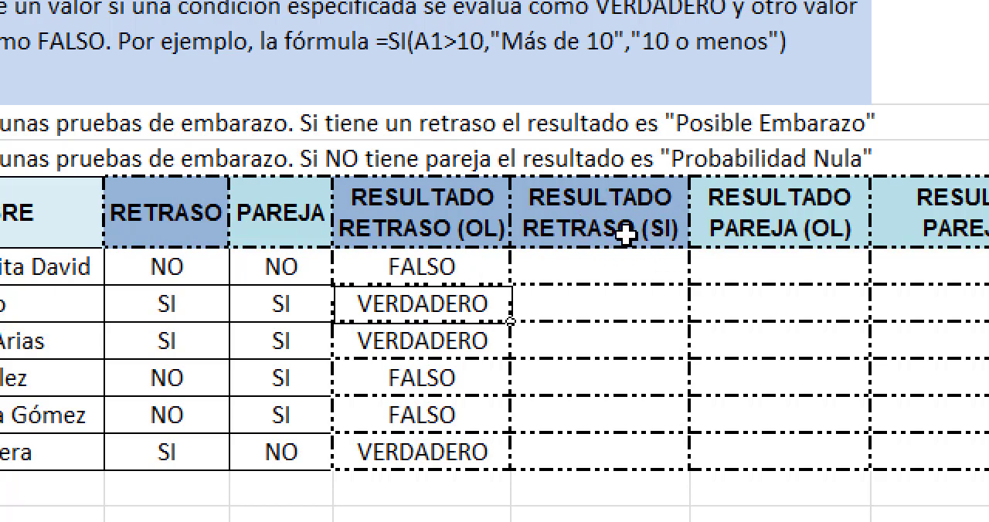
pyautogui.click(635, 261)
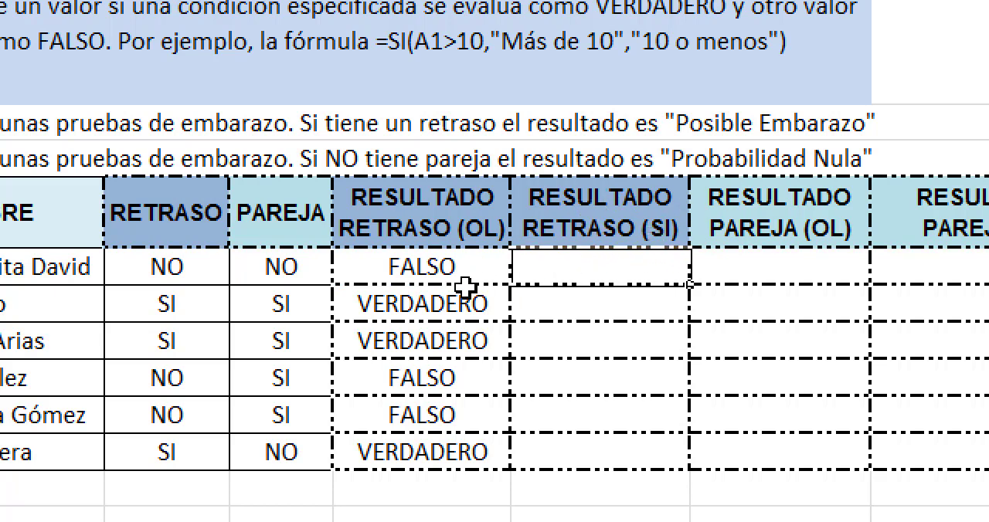
pyautogui.doubleClick(452, 269)
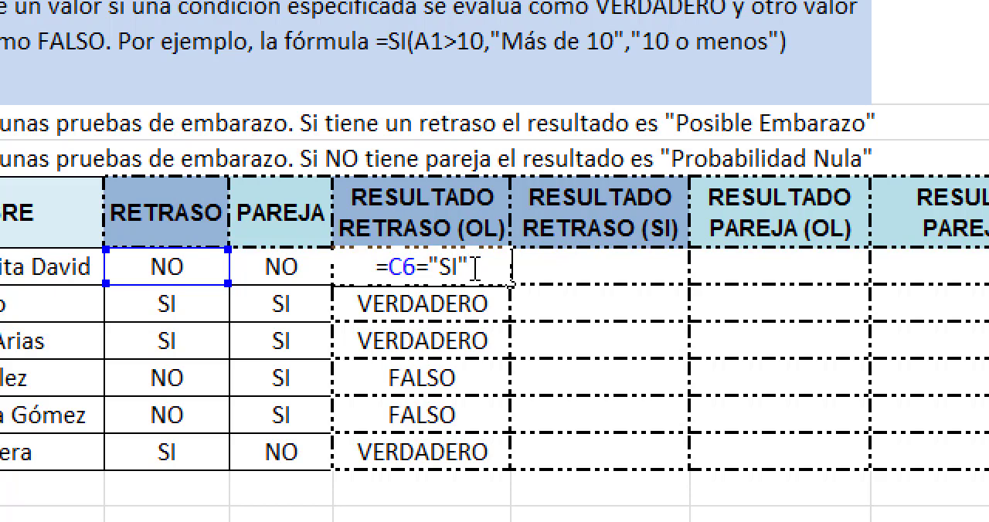
pyautogui.moveTo(474, 269); pyautogui.dragTo(389, 267)
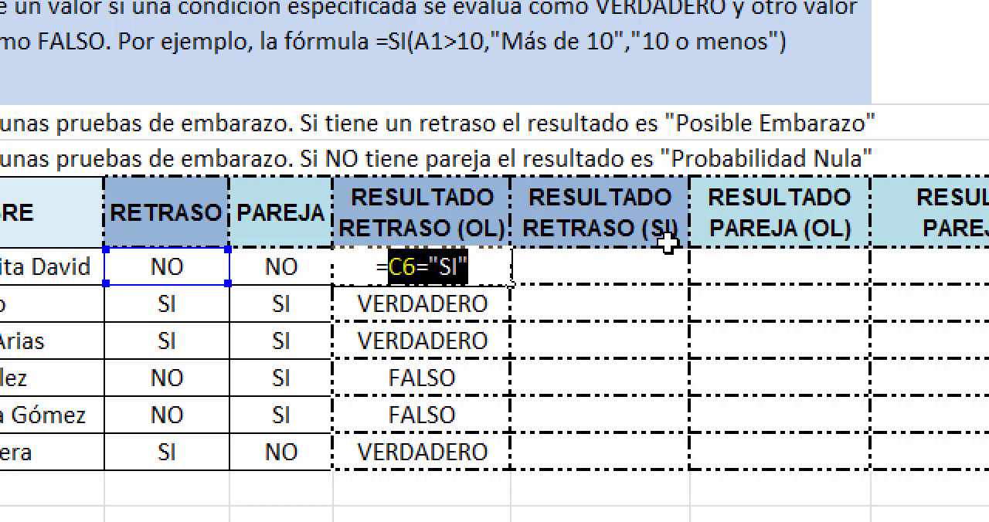
pyautogui.press('Return')
# Step: Start an SI function in F6, under RESULTADO RETRASO (SI), with the logical test C6="SI"
pyautogui.doubleClick(631, 265)
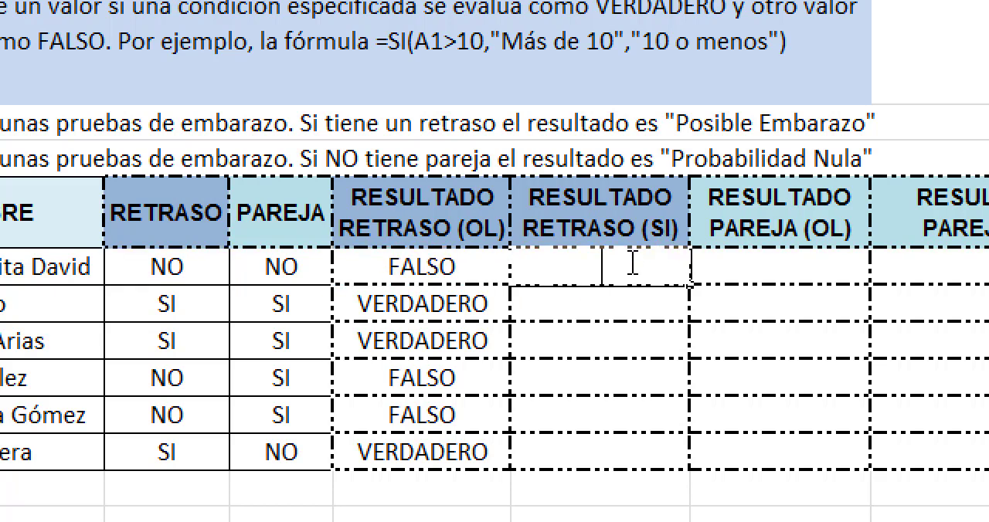
pyautogui.write('=s')
pyautogui.press('BackSpace')
pyautogui.write('SI')
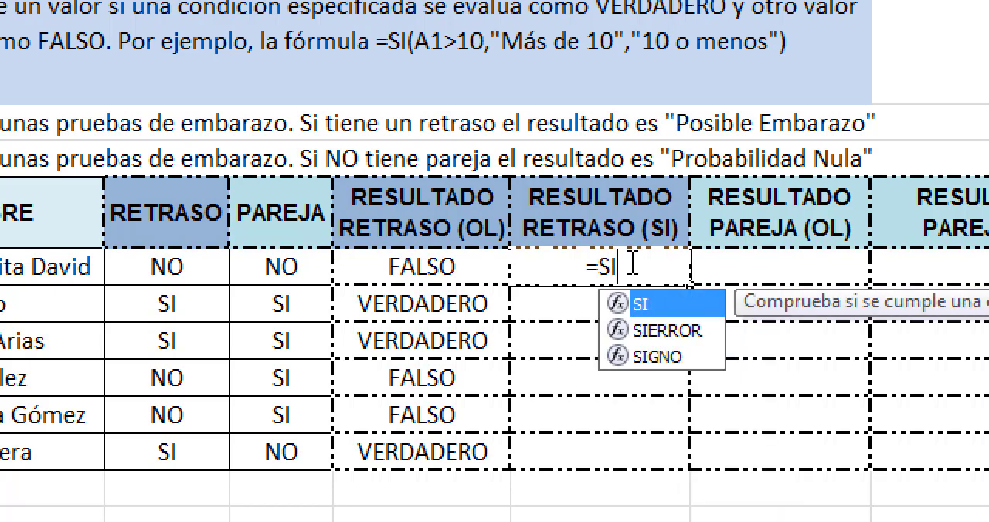
pyautogui.write('(')
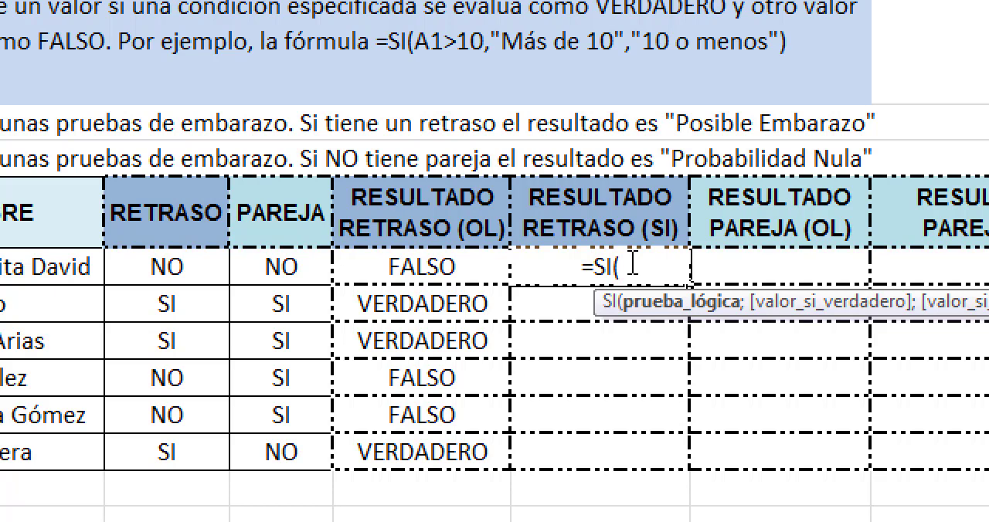
pyautogui.write('C6')
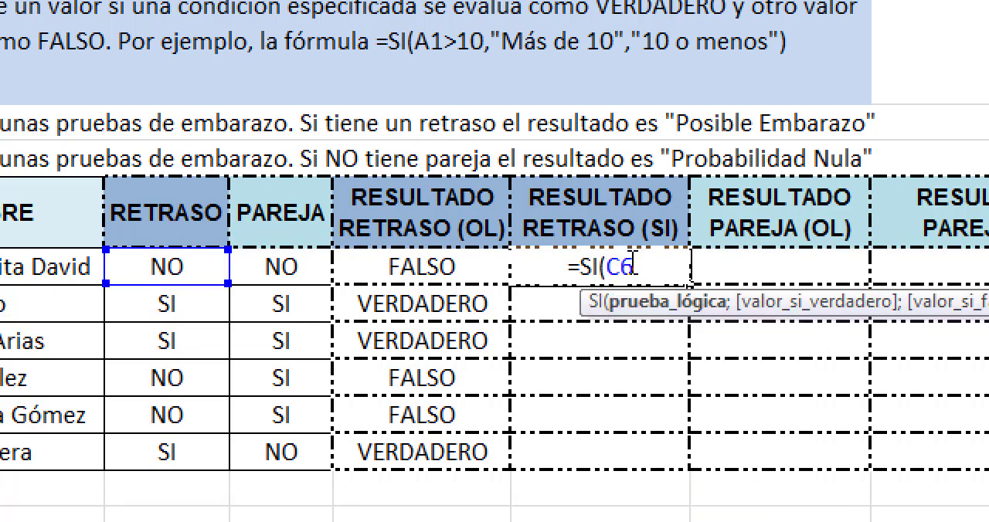
pyautogui.write('=')
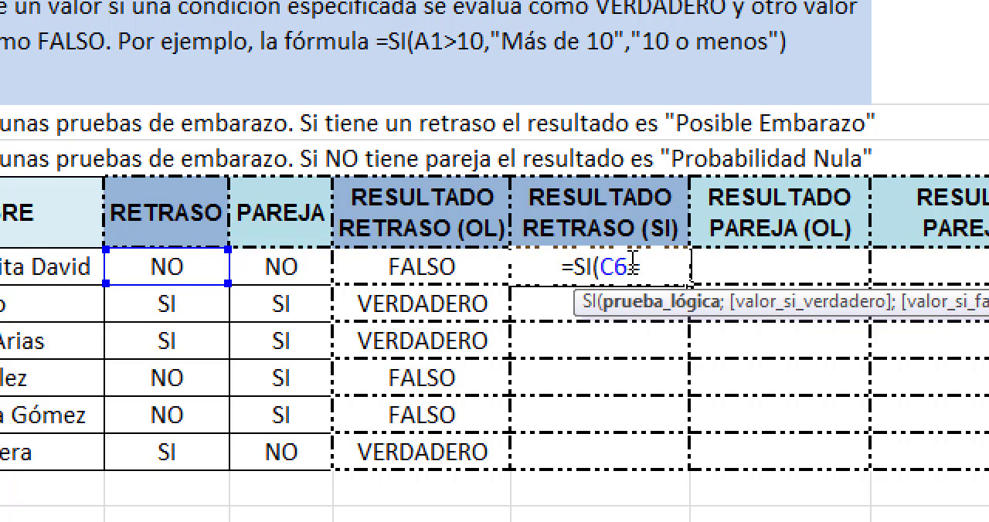
pyautogui.write('"')
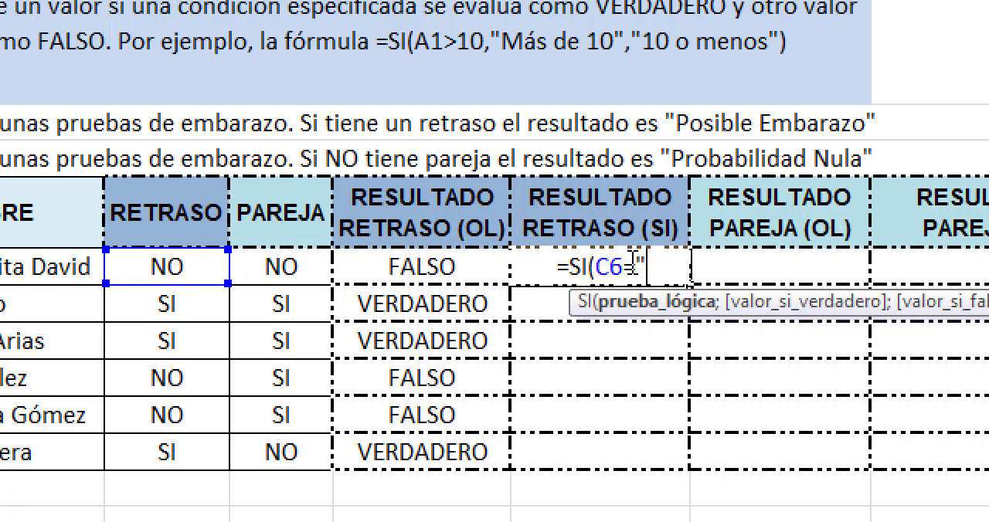
pyautogui.write('SI"')
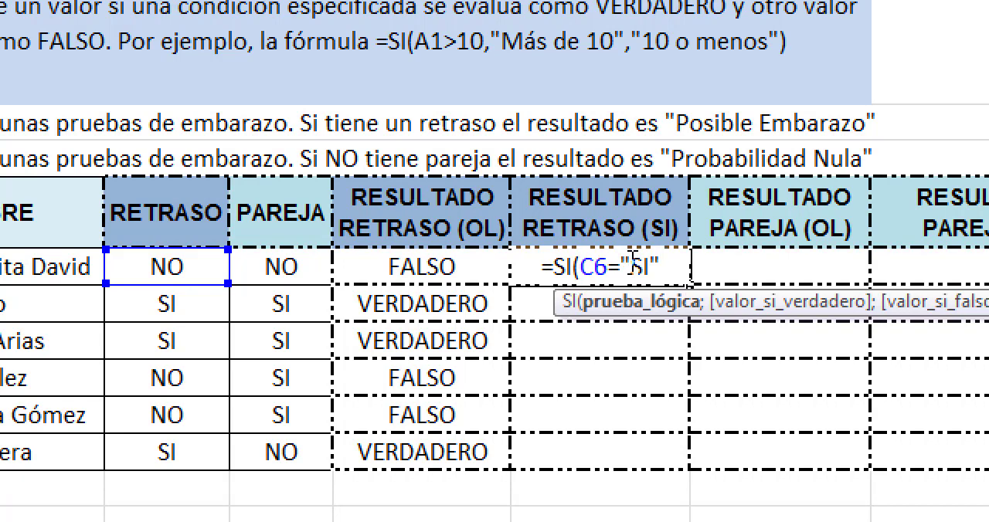
pyautogui.write(';')
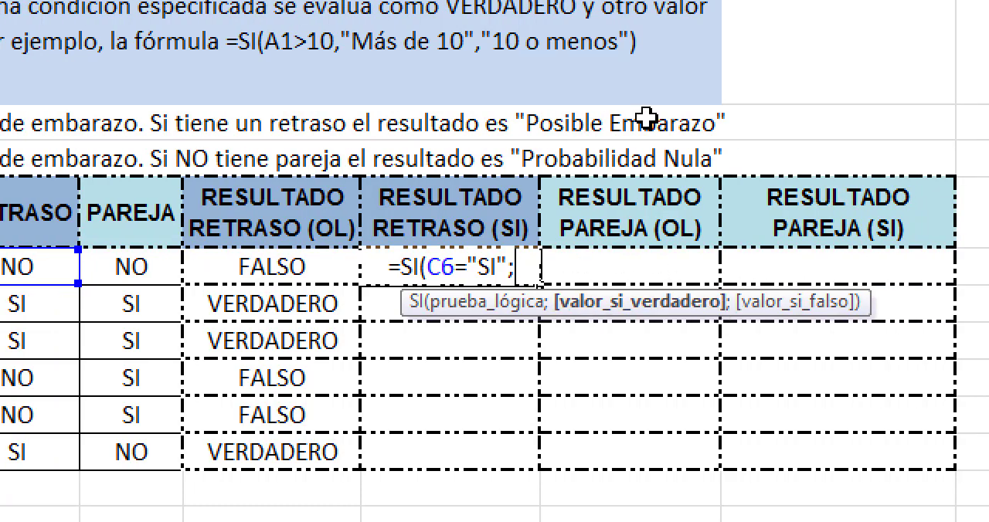
pyautogui.write('"')
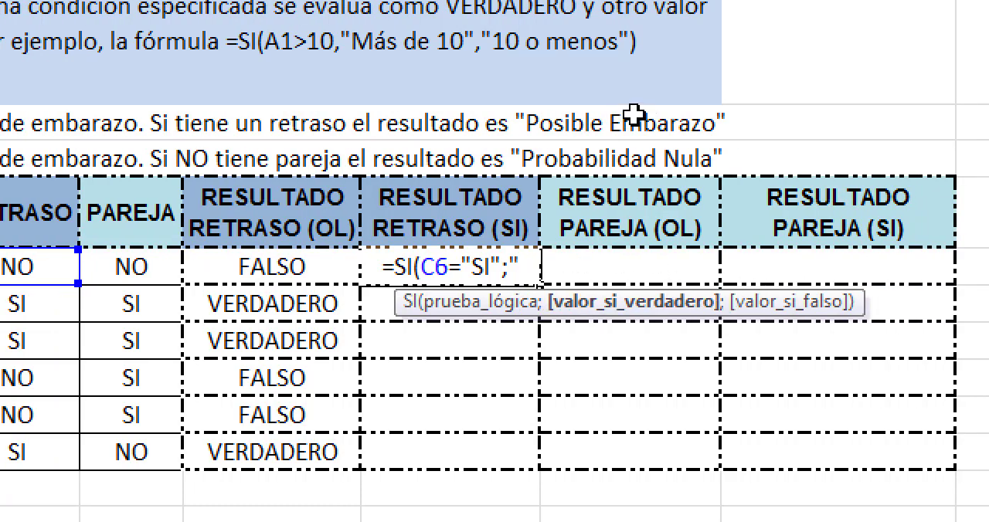
pyautogui.write('pOSIBLE')
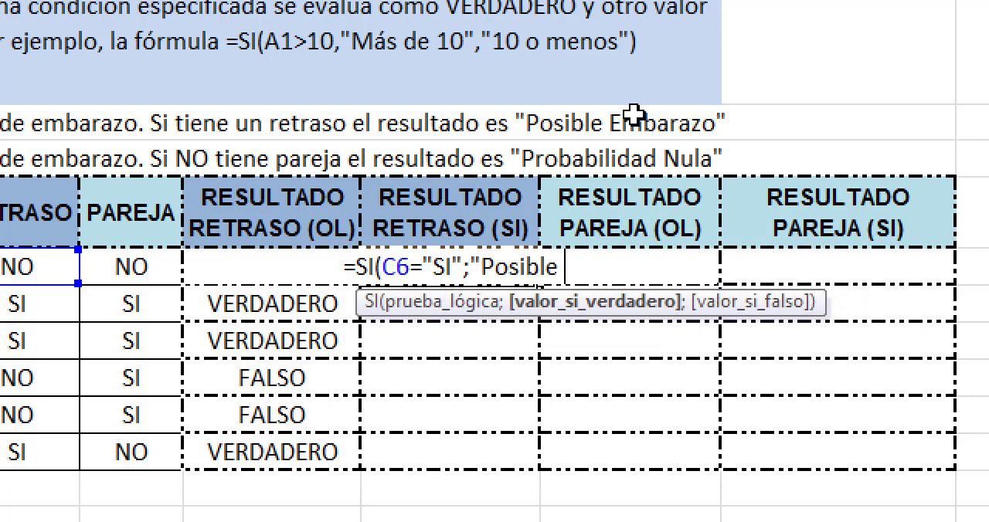
pyautogui.write(' Embar')
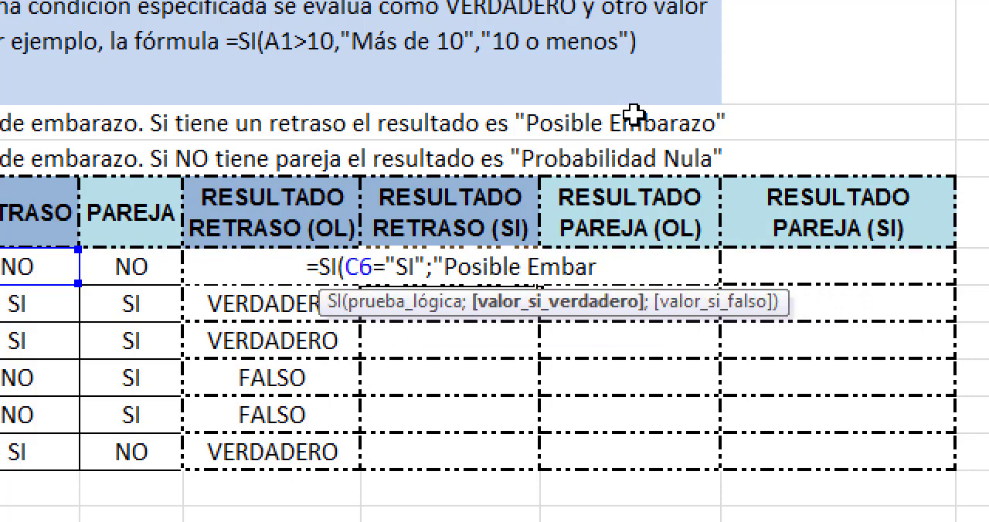
pyautogui.write('azo')
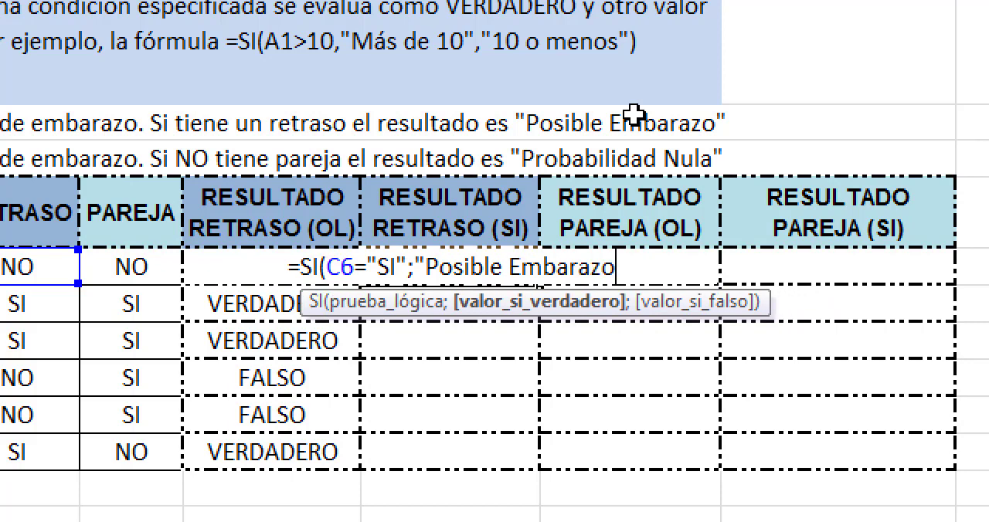
pyautogui.write('"')
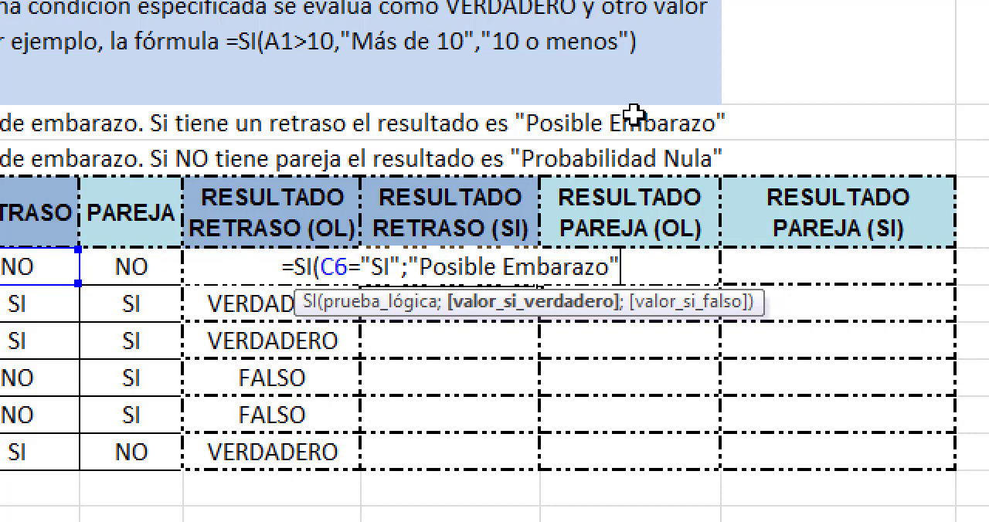
pyautogui.write(';')
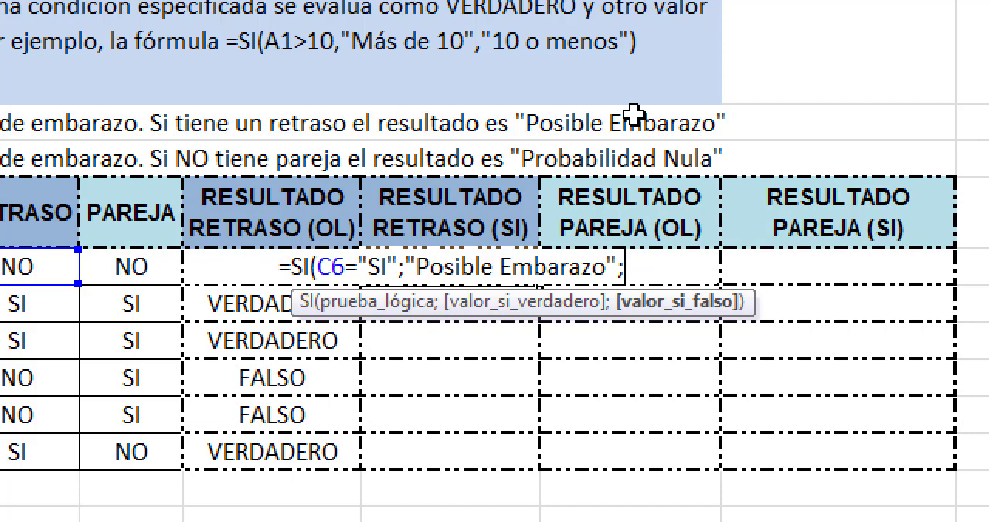
# Step: Add "No Hay Retraso" as the value-if-false argument in F6 and enter the completed SI formula
pyautogui.write('"')
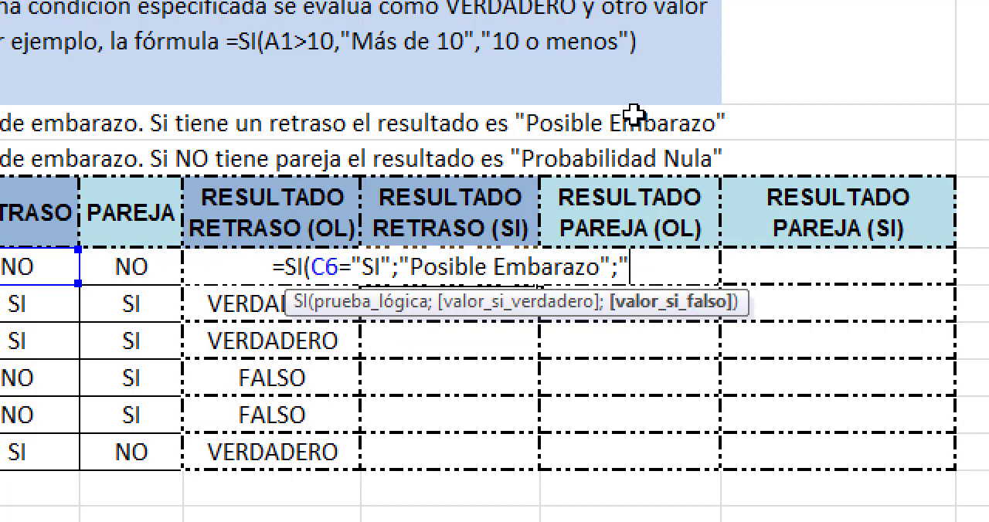
pyautogui.write('NO')
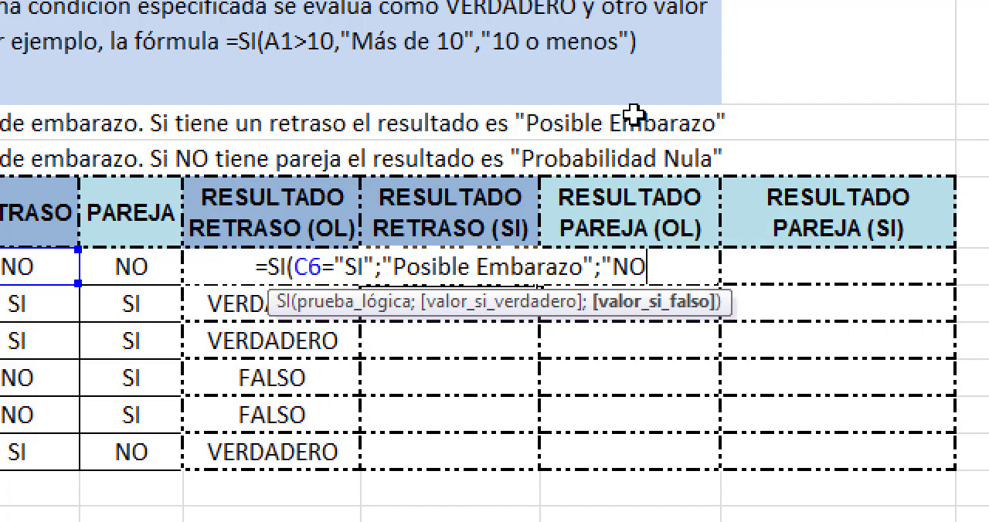
pyautogui.press('BackSpace')
pyautogui.write('O')
pyautogui.press('BackSpace')
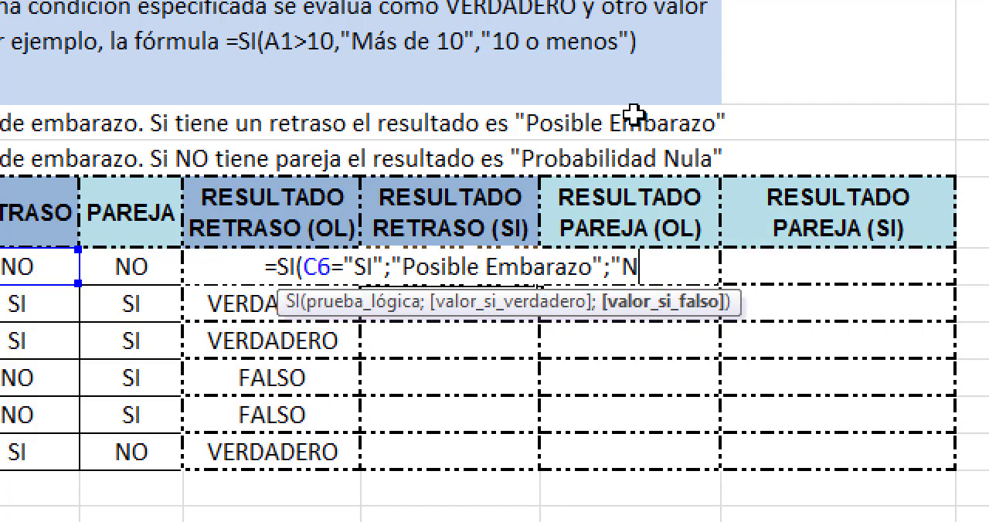
pyautogui.write('p')
pyautogui.press('BackSpace')
pyautogui.write('o H')
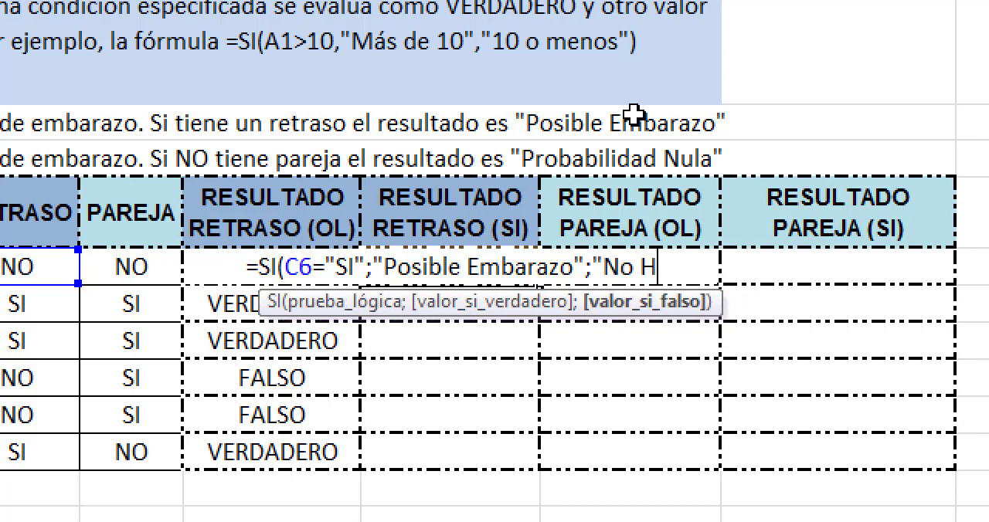
pyautogui.write('ay Retar')
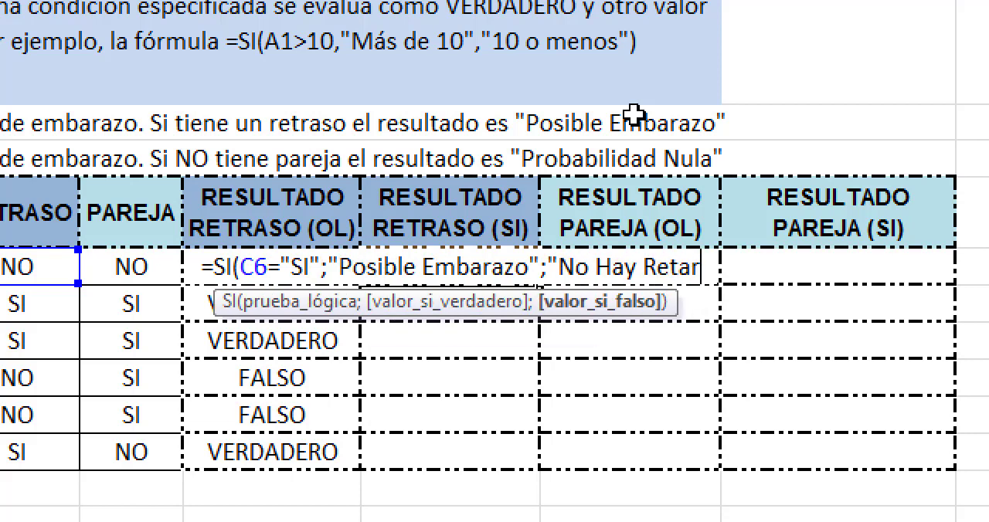
pyautogui.write('as')
pyautogui.press('BackSpace')
pyautogui.press('BackSpace')
pyautogui.press('BackSpace')
pyautogui.press('BackSpace')
pyautogui.write('ras')
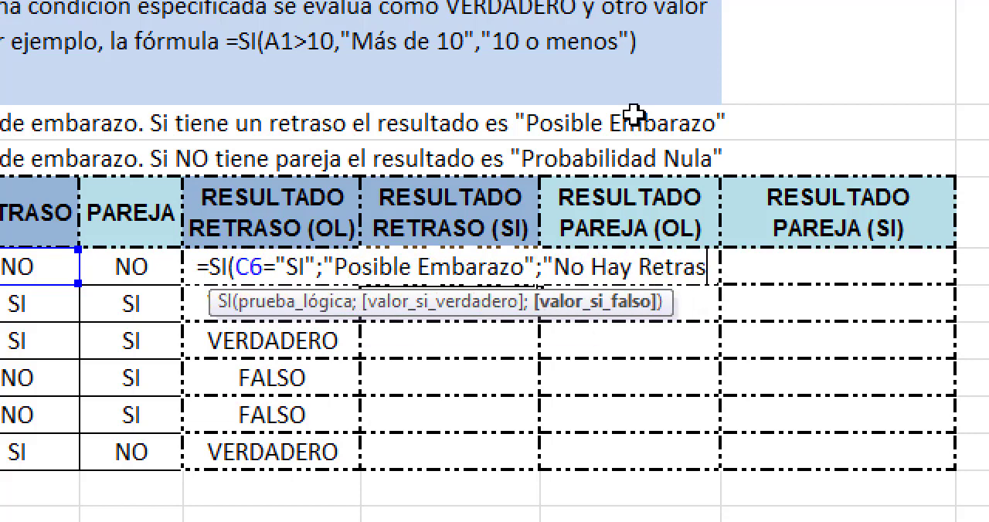
pyautogui.write('e')
pyautogui.press('BackSpace')
pyautogui.write('o')
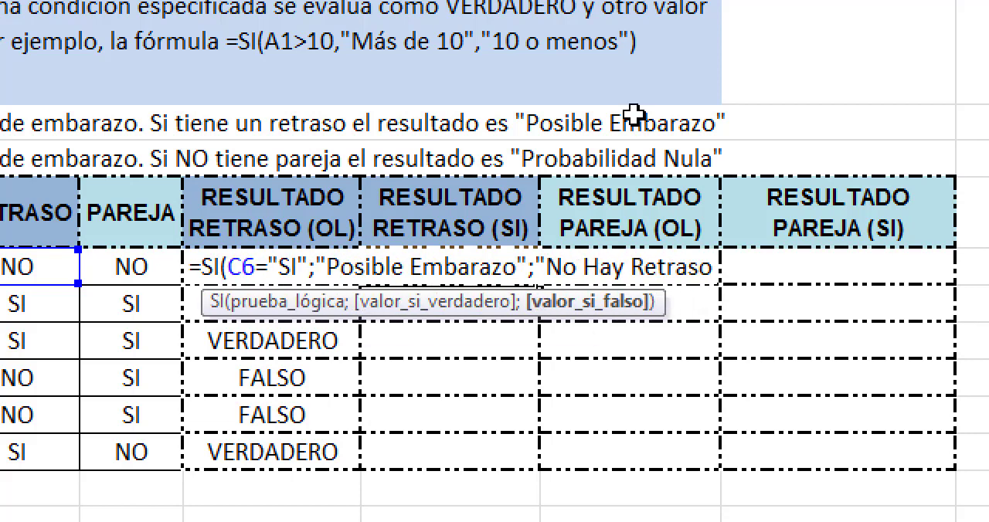
pyautogui.write('"')
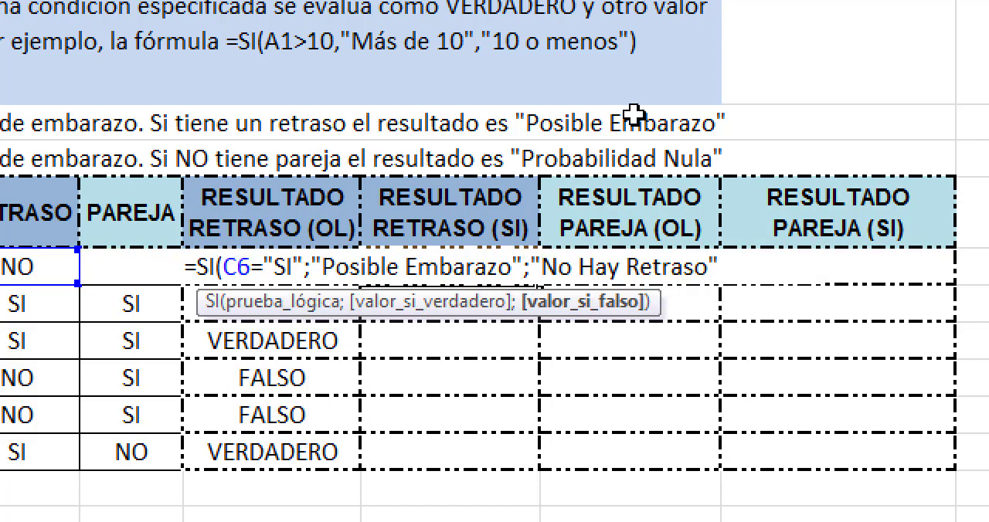
pyautogui.write(')')
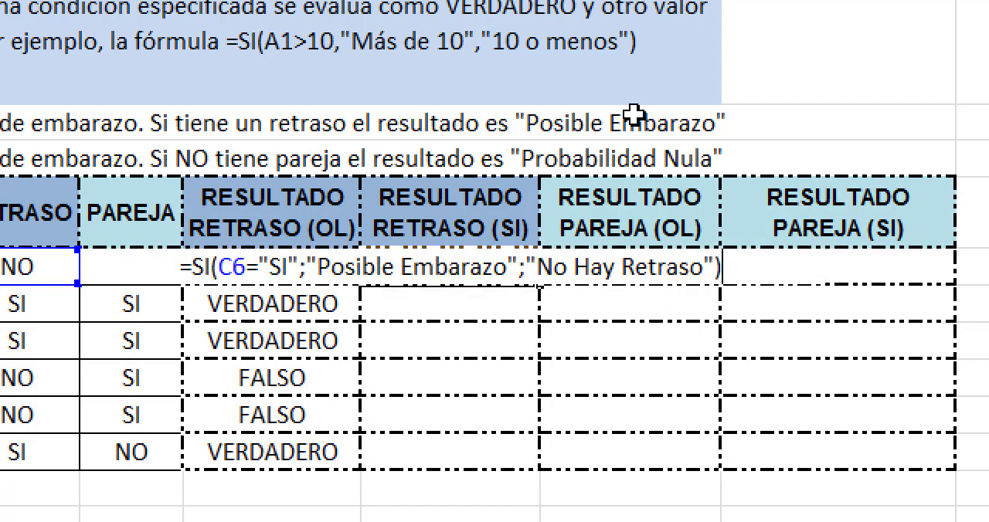
pyautogui.press('Return')
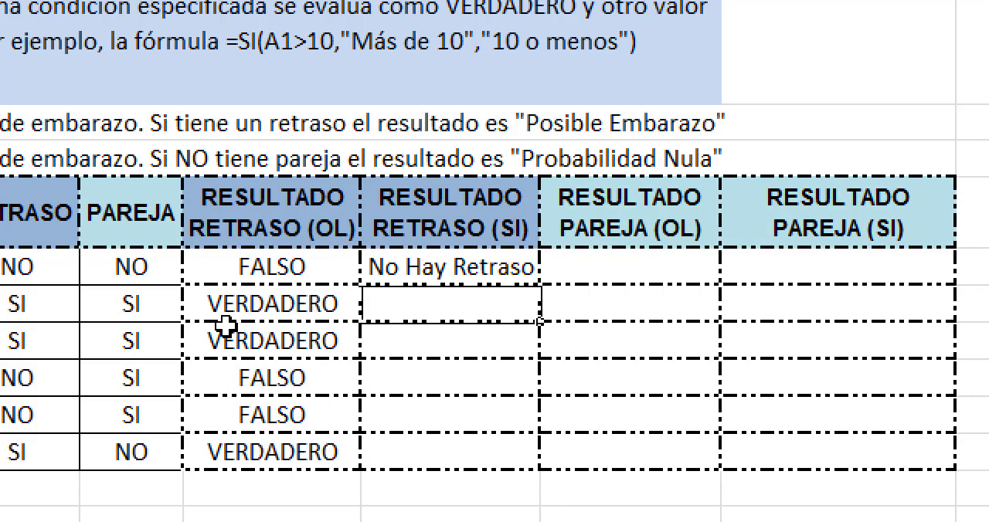
# Step: Examine the value-if-true and value-if-false arguments of the SI formula in F6 against its result, without changing them
pyautogui.click(324, 269)
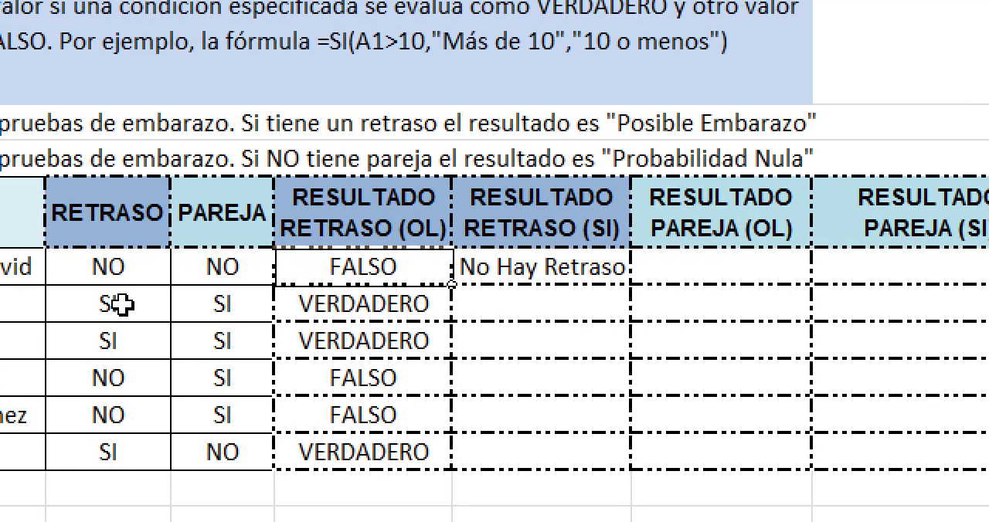
pyautogui.click(545, 268)
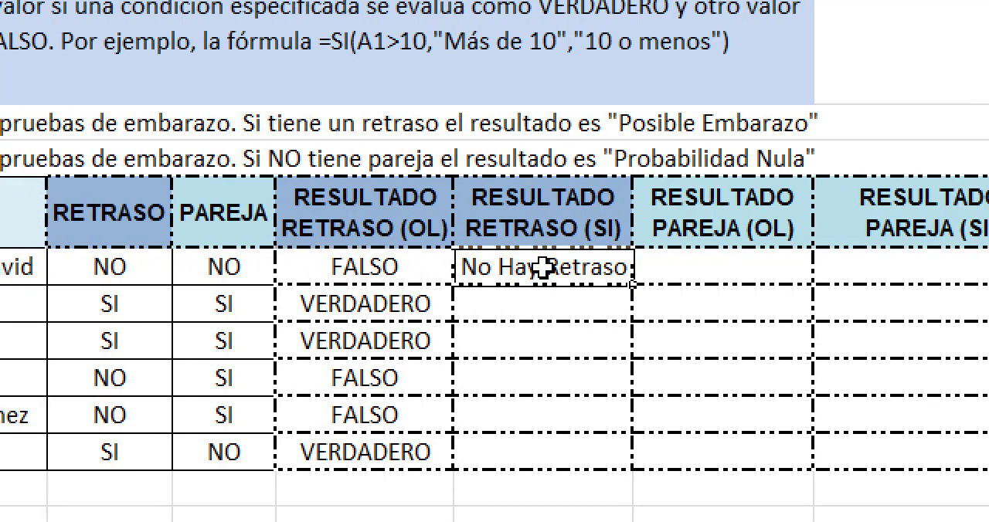
pyautogui.doubleClick(623, 268)
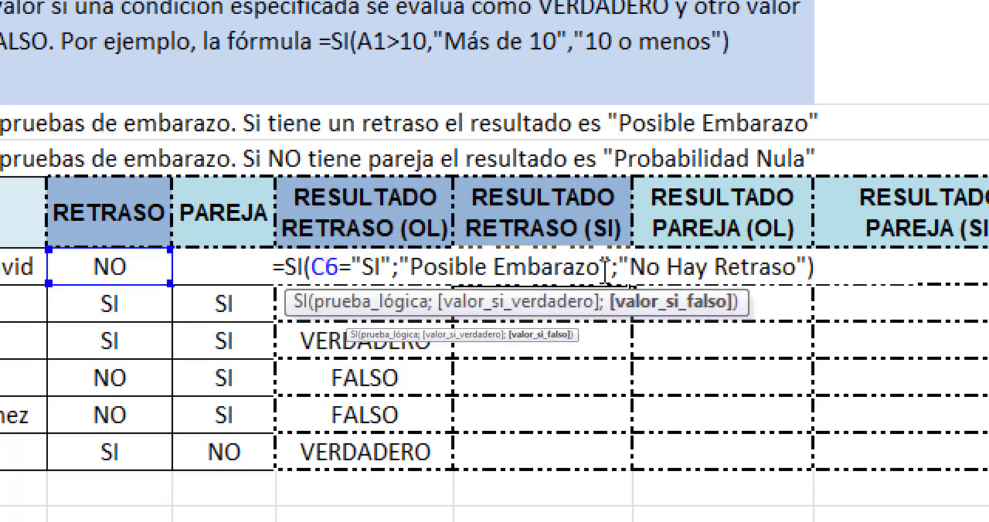
pyautogui.click(518, 305)
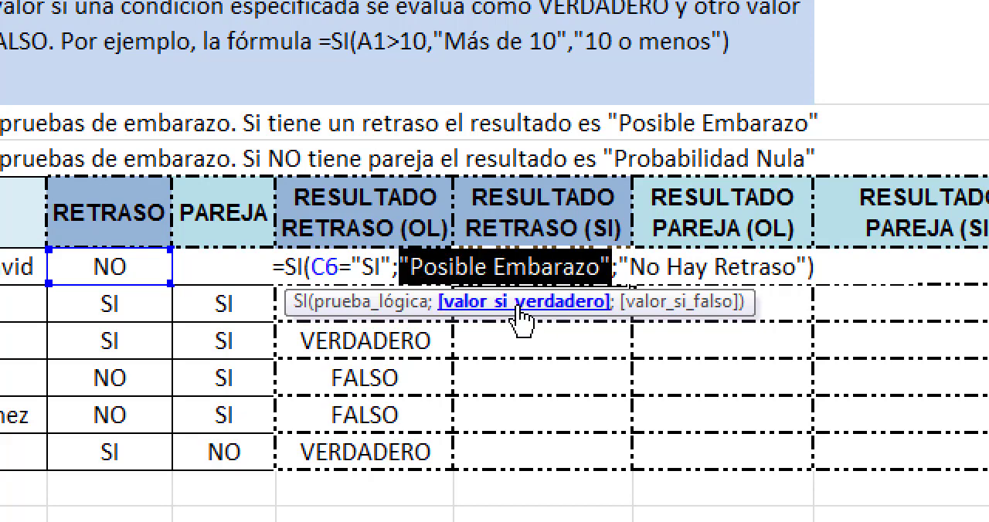
pyautogui.click(653, 303)
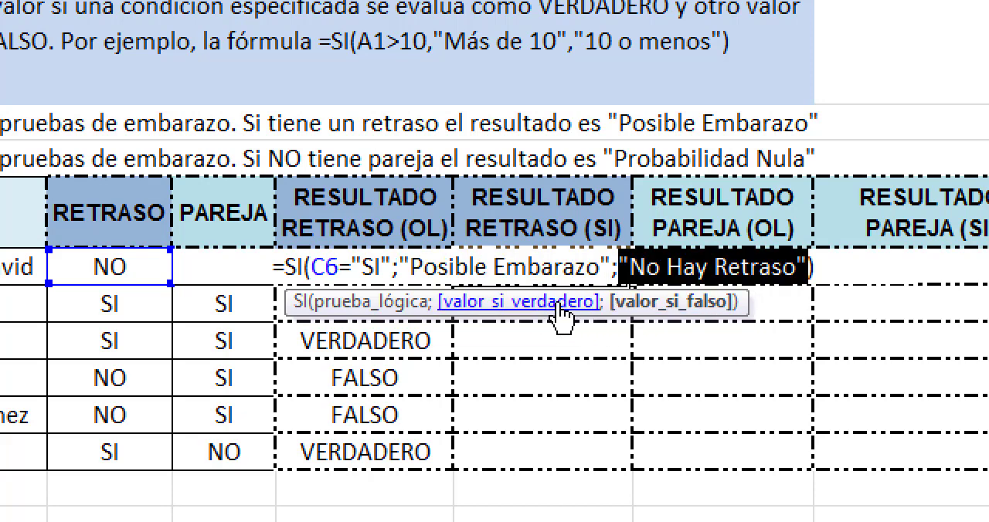
pyautogui.click(555, 303)
pyautogui.click(628, 303)
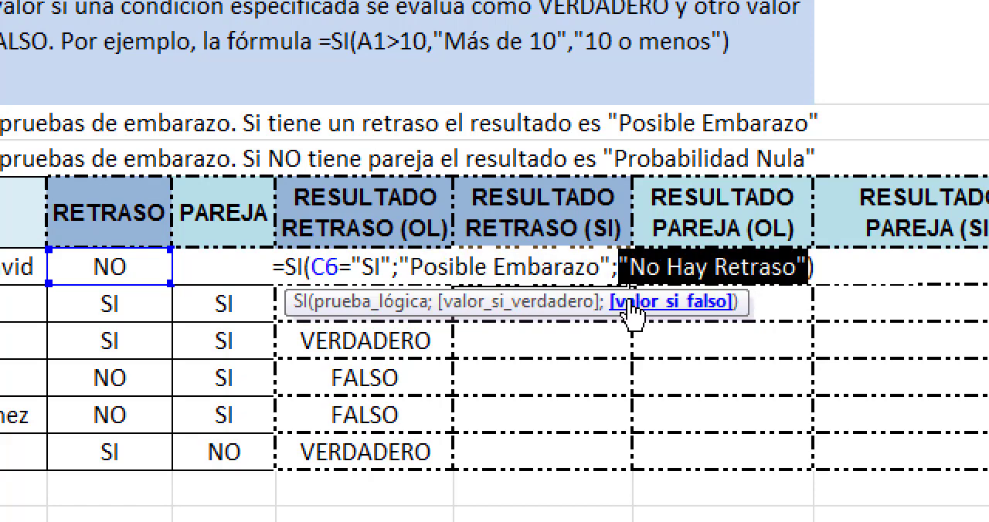
pyautogui.click(586, 303)
pyautogui.click(630, 303)
pyautogui.click(586, 303)
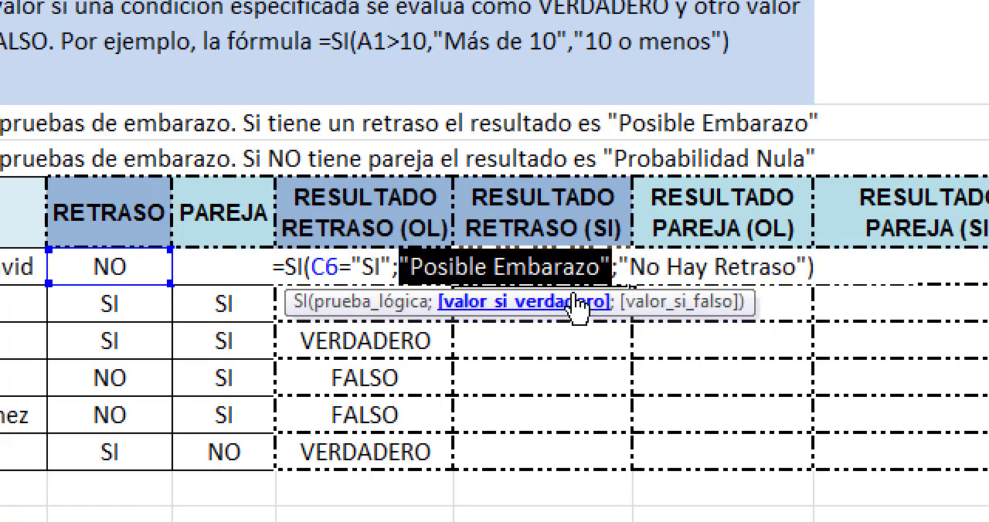
pyautogui.press('Return')
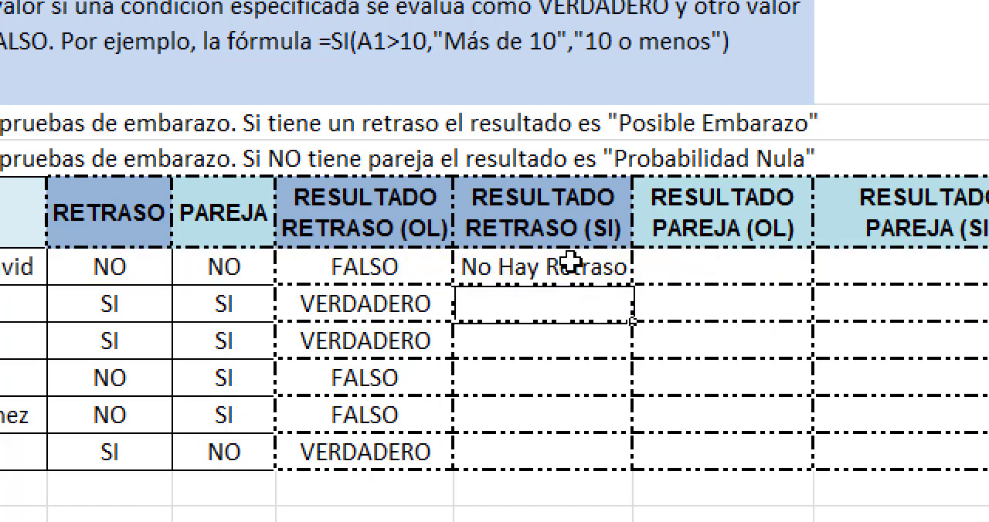
pyautogui.doubleClick(571, 264)
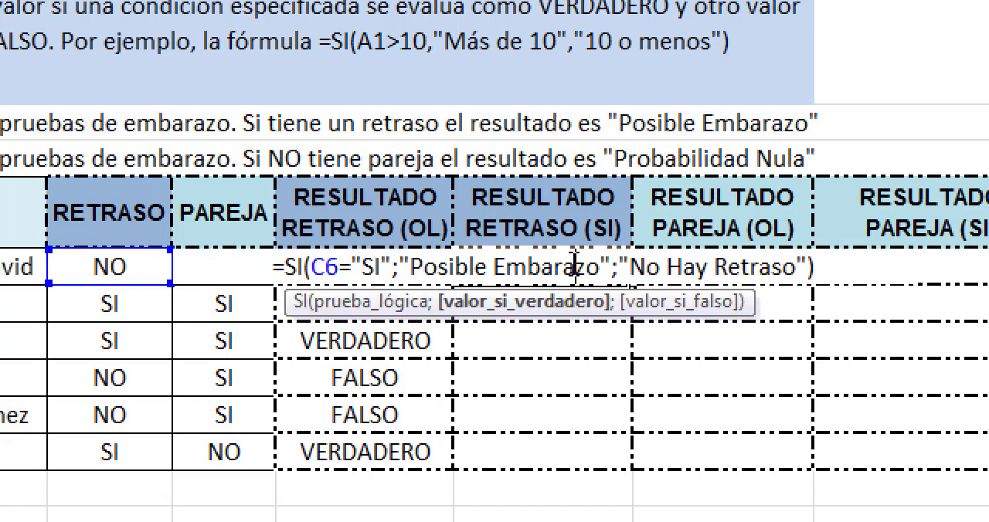
pyautogui.click(494, 303)
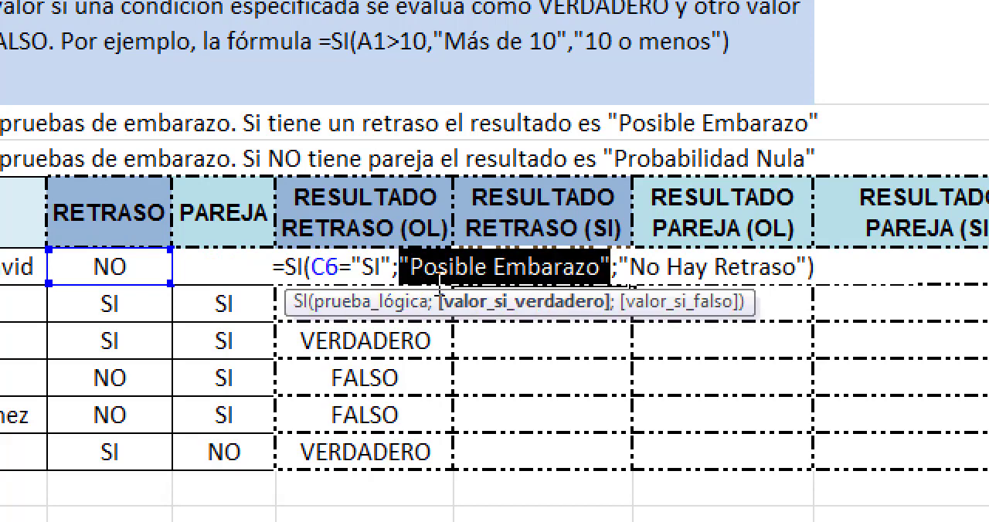
pyautogui.click(630, 307)
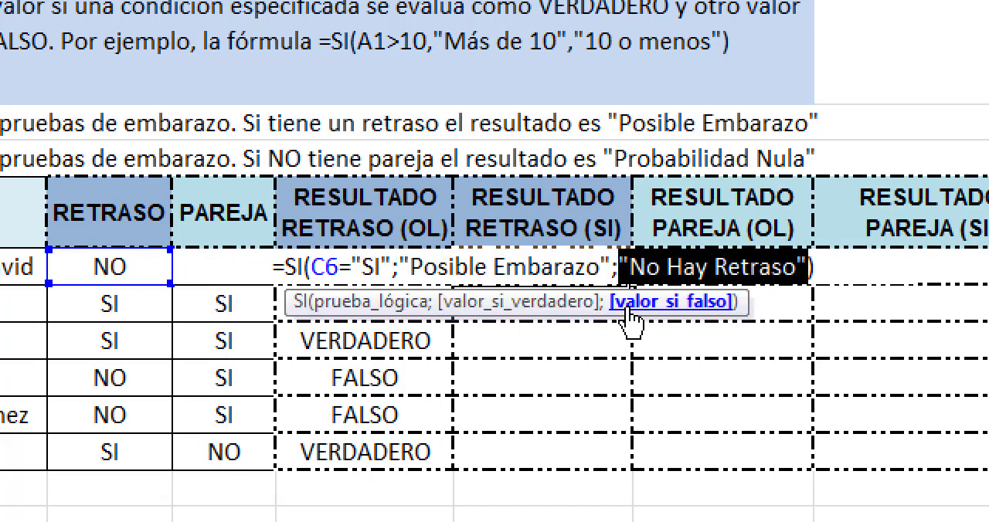
# Step: Examine the logical test C6="SI" and both outcome arguments of the SI formula in F6, without changing them
pyautogui.click(579, 305)
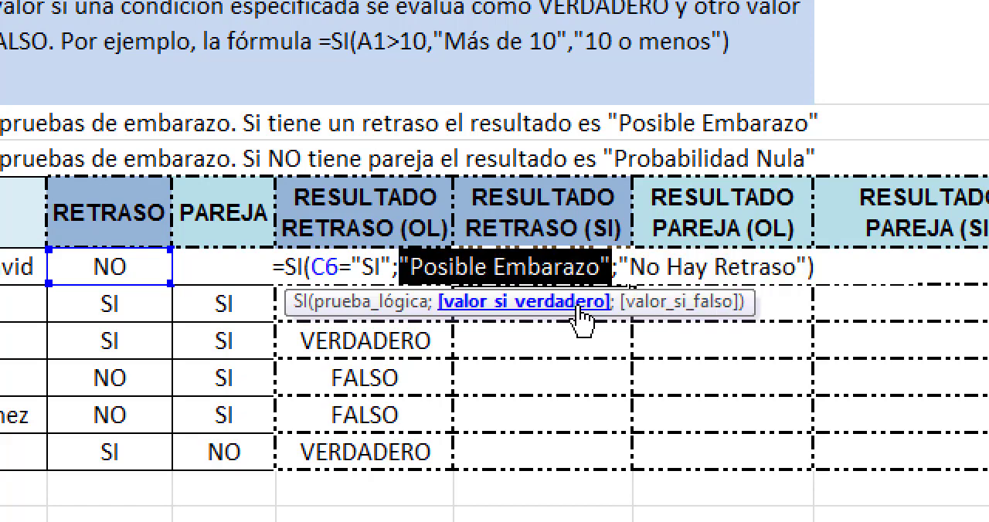
pyautogui.click(639, 306)
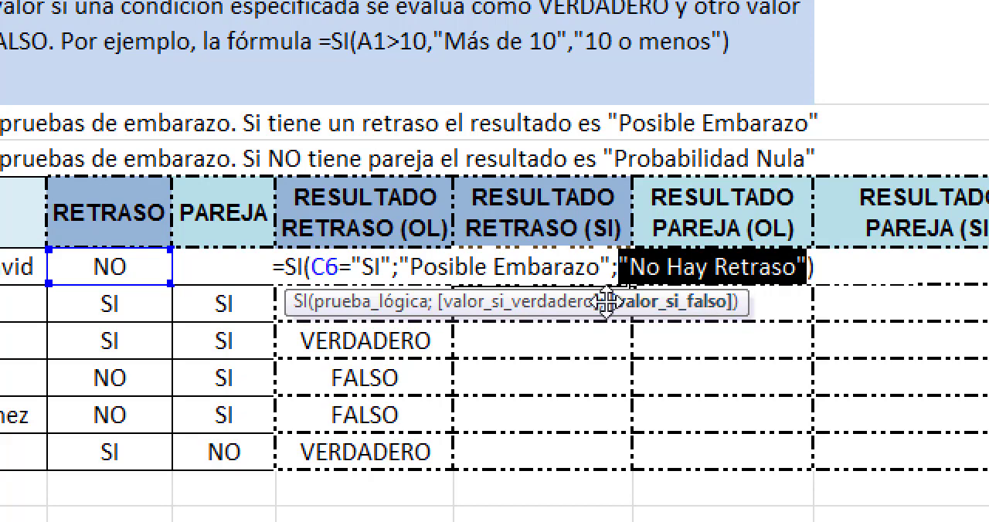
pyautogui.click(577, 304)
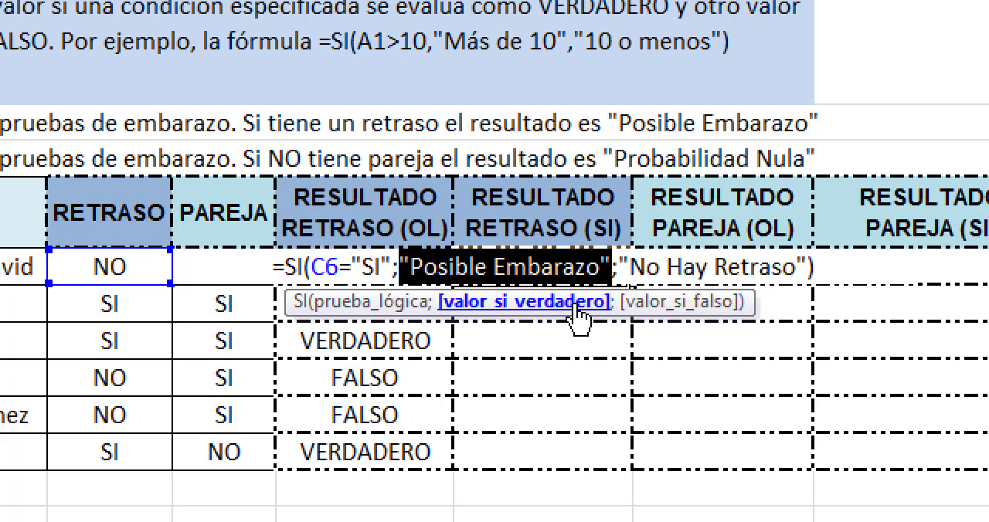
pyautogui.click(345, 303)
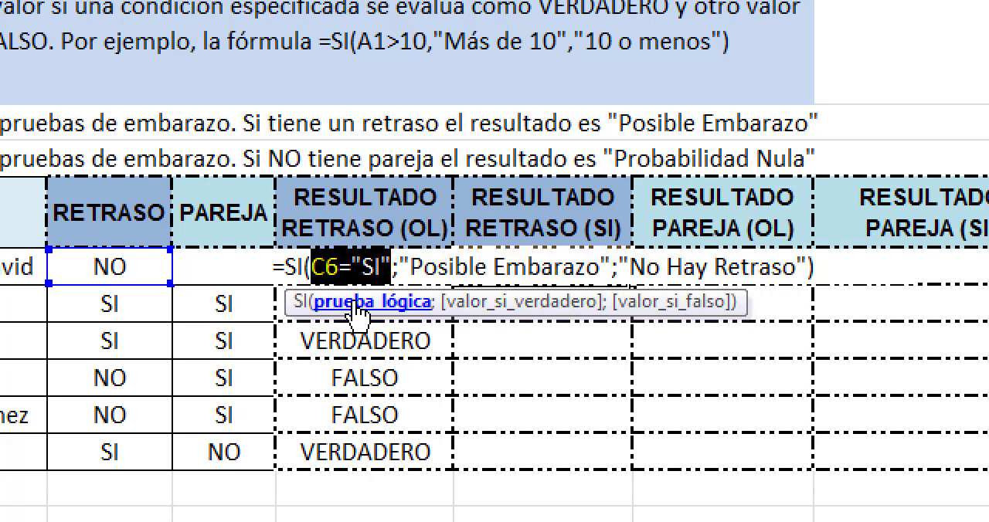
pyautogui.click(484, 302)
pyautogui.click(346, 301)
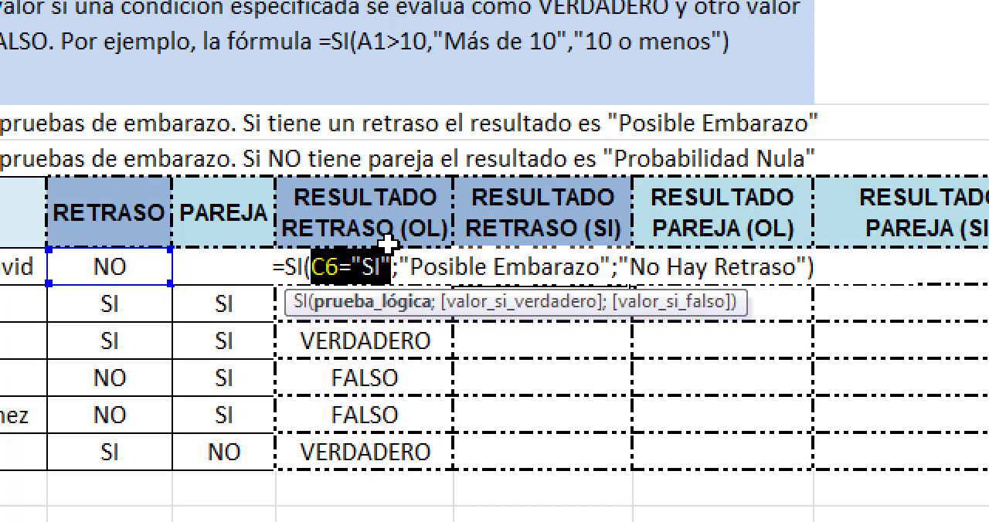
pyautogui.click(347, 270)
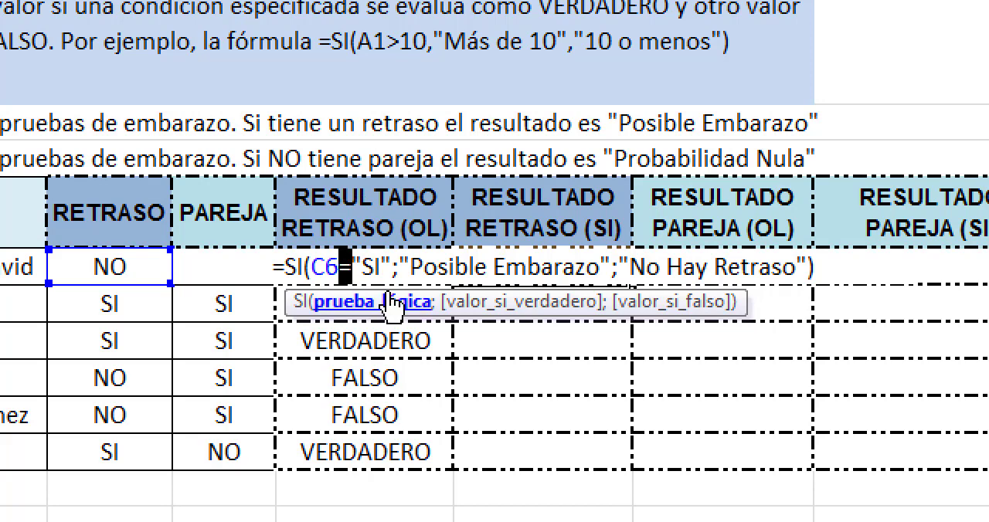
pyautogui.click(448, 307)
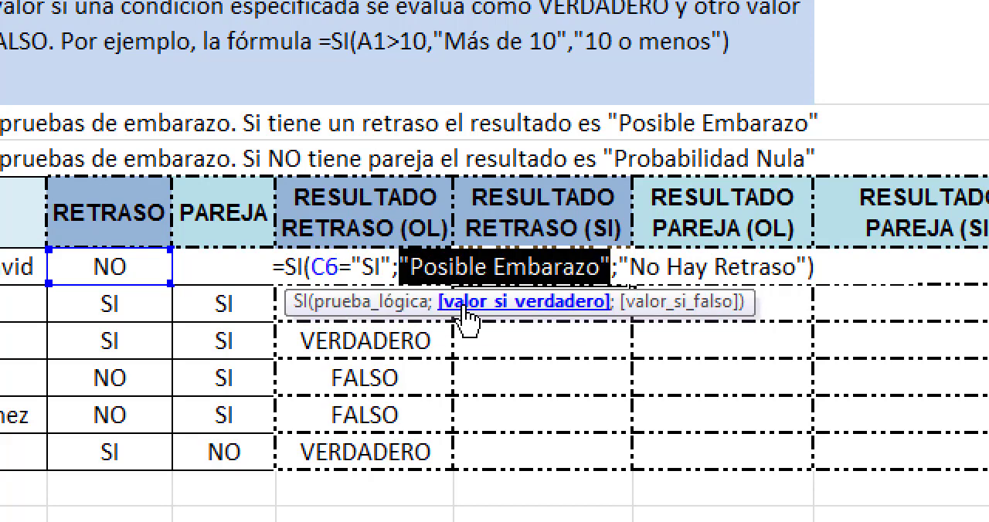
pyautogui.click(681, 315)
pyautogui.press('Return')
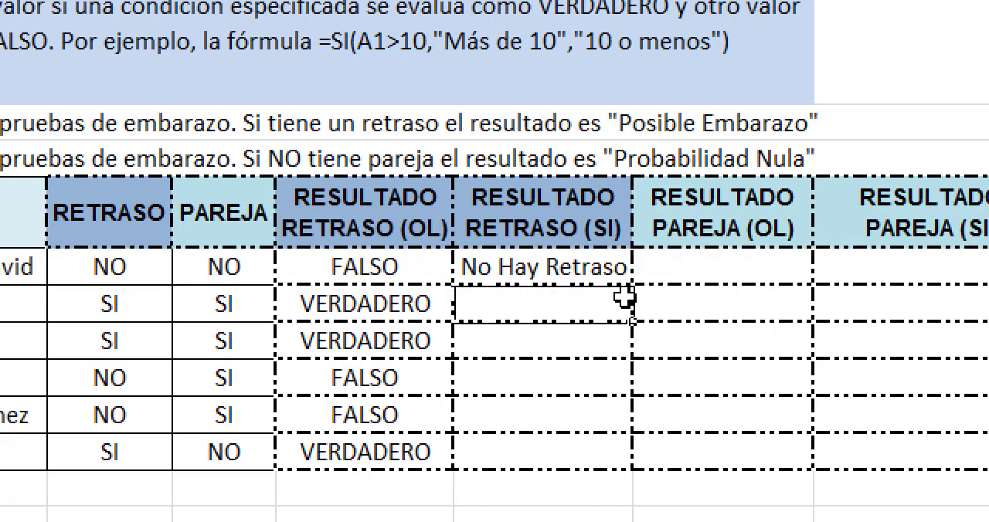
# Step: Set the RETRASO value in C6 to "si"
pyautogui.click(113, 270)
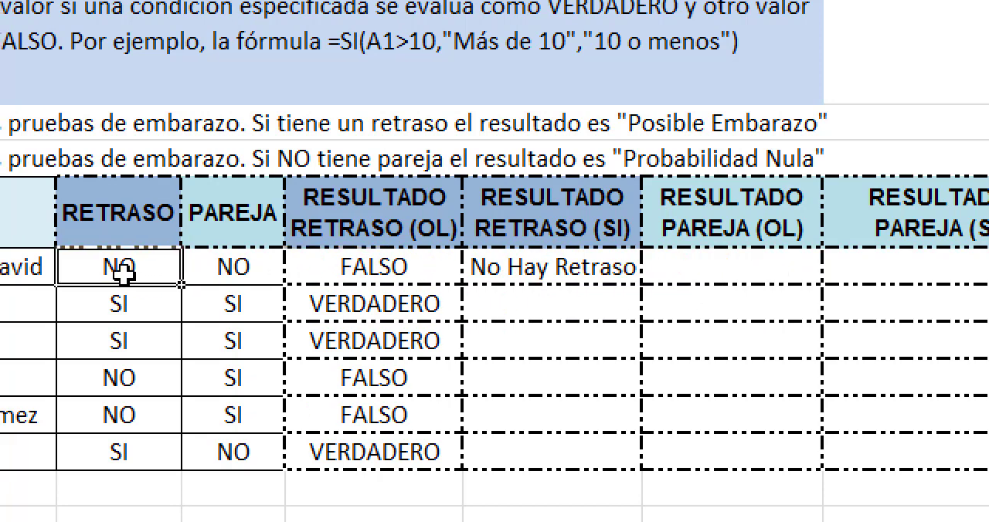
pyautogui.write('si')
pyautogui.press('Return')
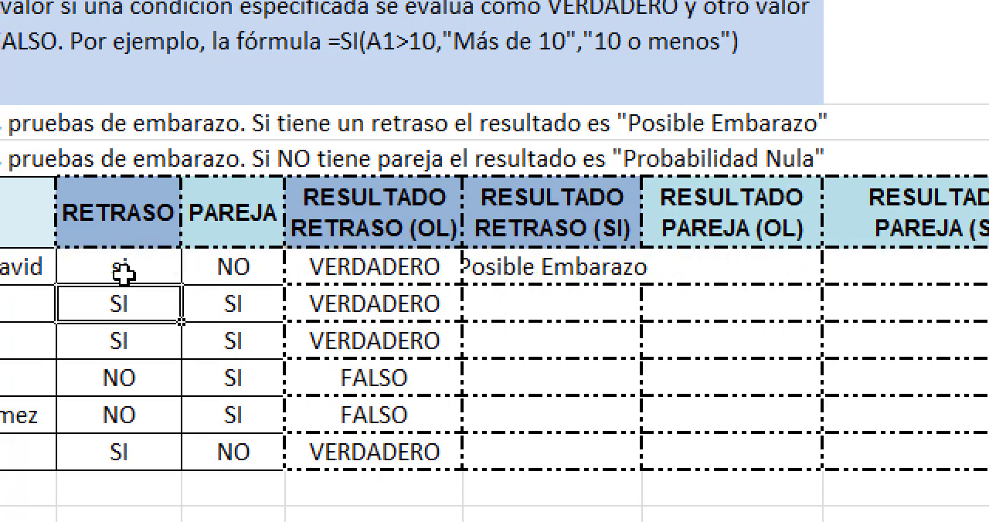
# Step: Fit column F to its contents and copy the SI formula from F6 down through F11
pyautogui.click(605, 272)
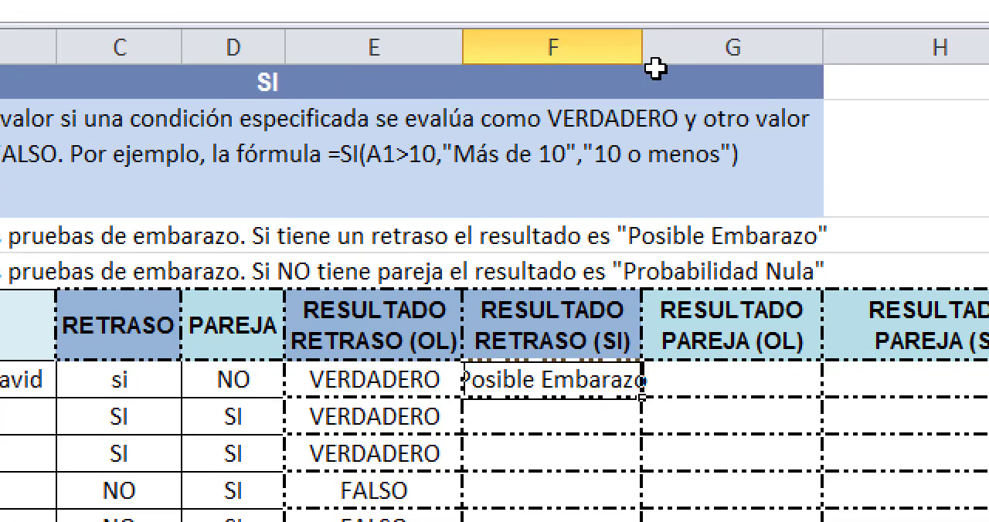
pyautogui.doubleClick(641, 51)
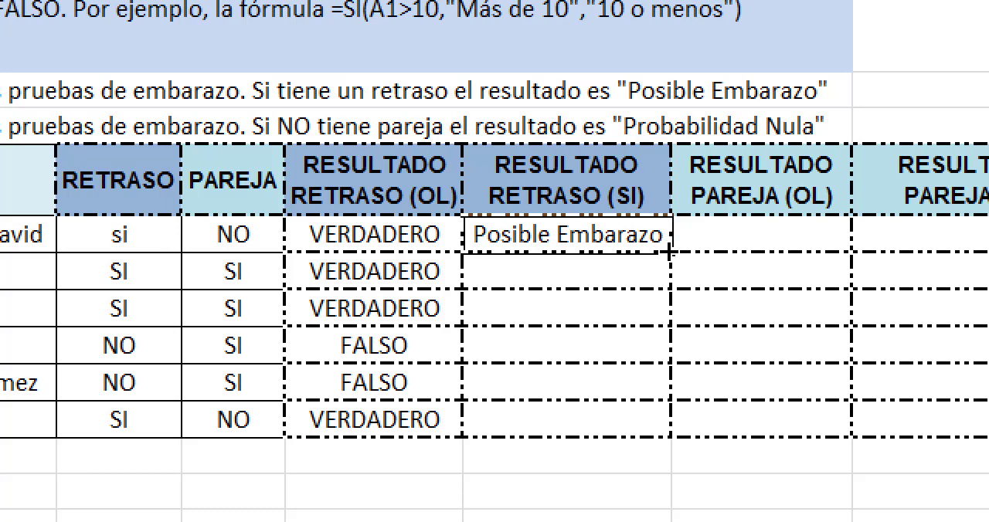
pyautogui.moveTo(674, 260); pyautogui.dragTo(676, 429)
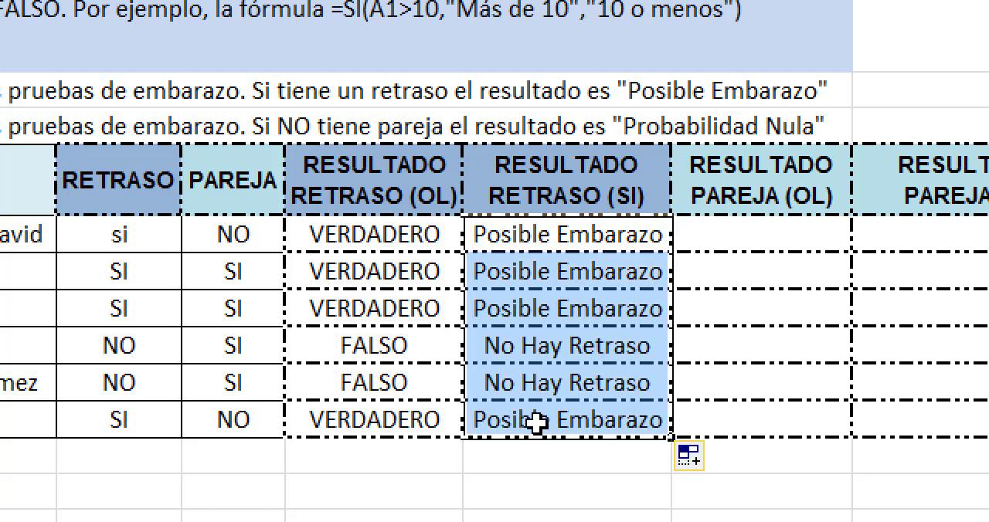
# Step: Examine the copied SI formulas in F7 and F9, and compare the logical comparison in E6 with the SI formula in F6
pyautogui.click(538, 293)
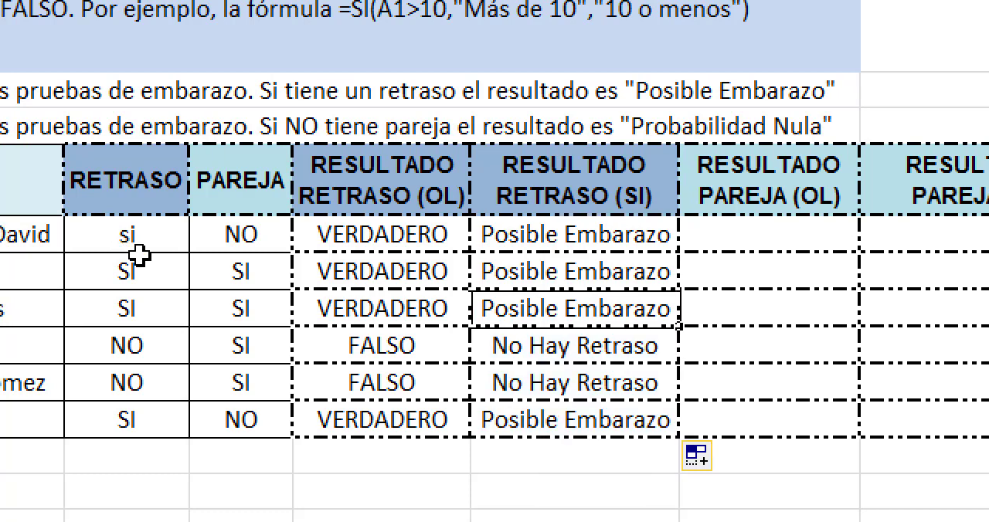
pyautogui.doubleClick(504, 279)
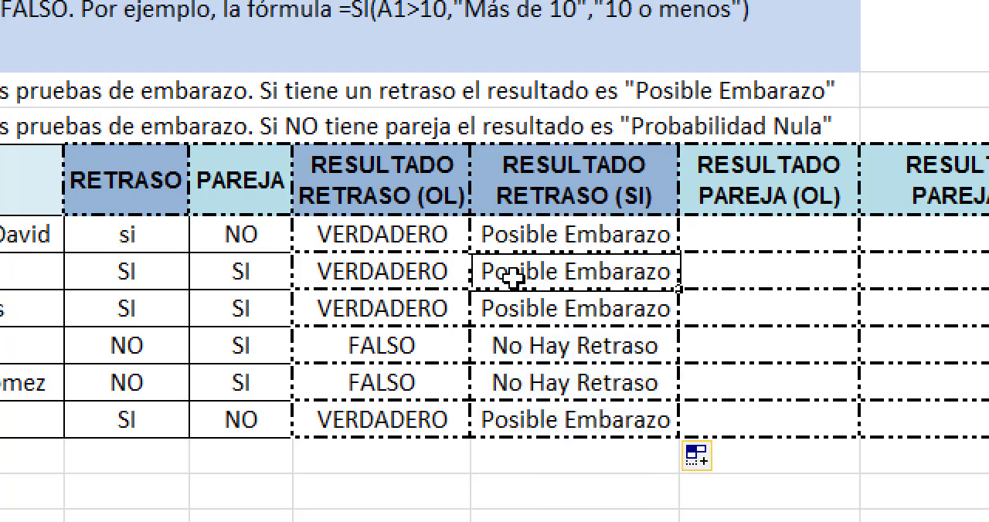
pyautogui.press('Return')
pyautogui.doubleClick(576, 348)
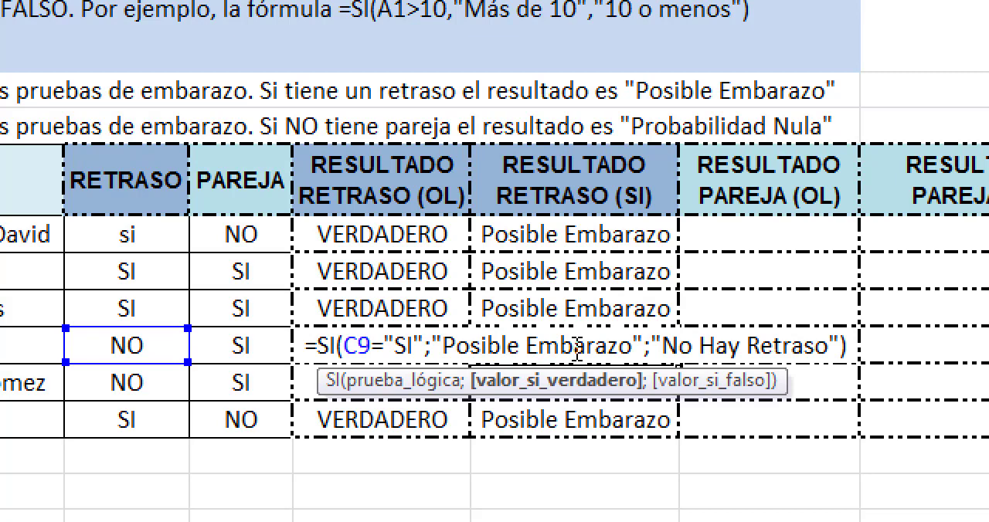
pyautogui.press('Return')
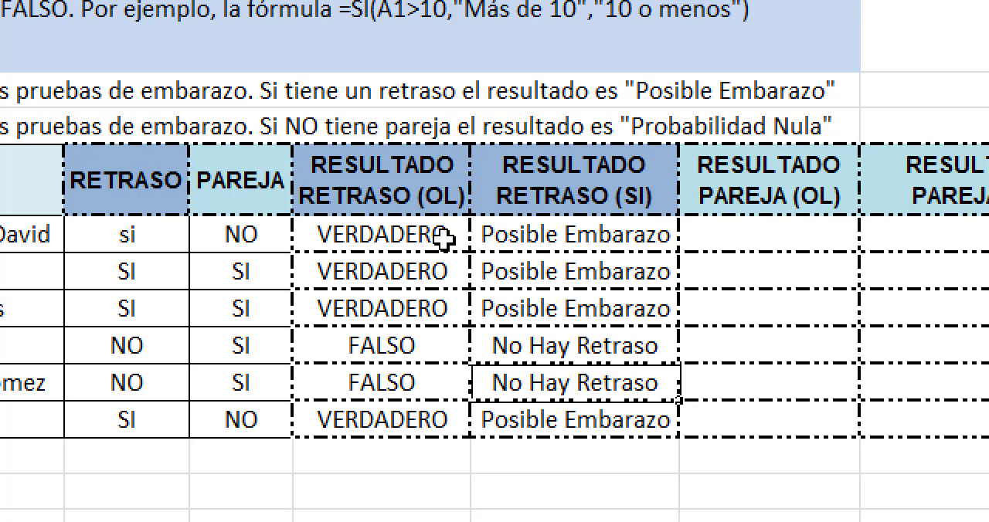
pyautogui.doubleClick(433, 234)
pyautogui.moveTo(428, 234); pyautogui.dragTo(351, 236)
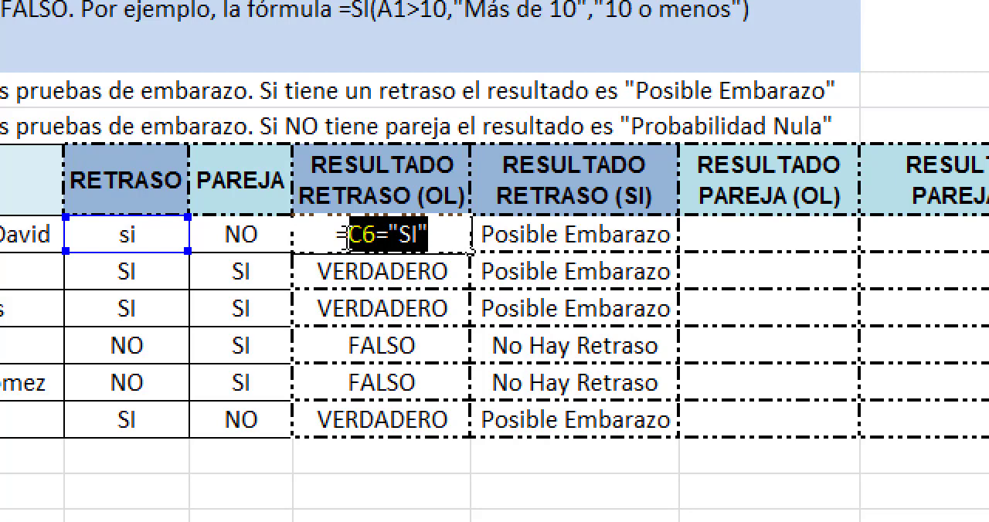
pyautogui.press('Return')
pyautogui.click(503, 242)
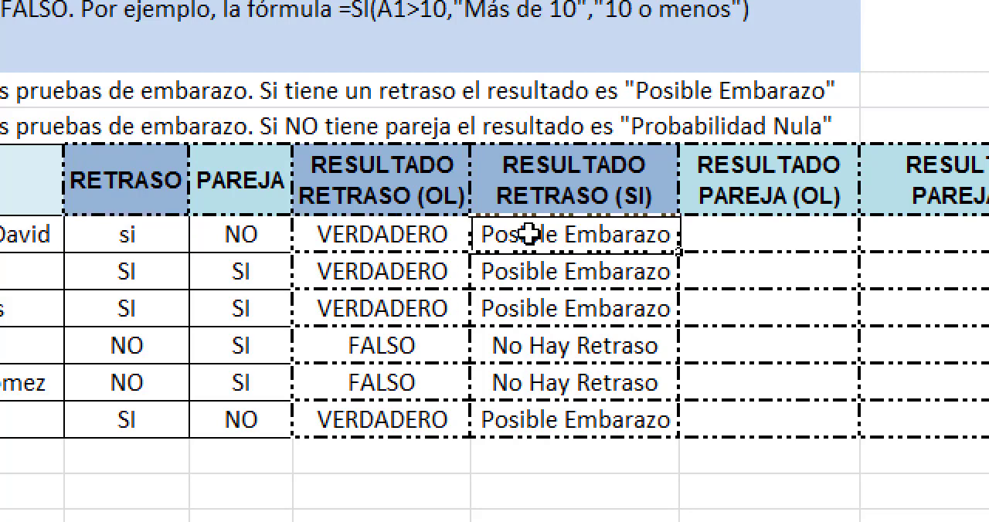
pyautogui.doubleClick(529, 234)
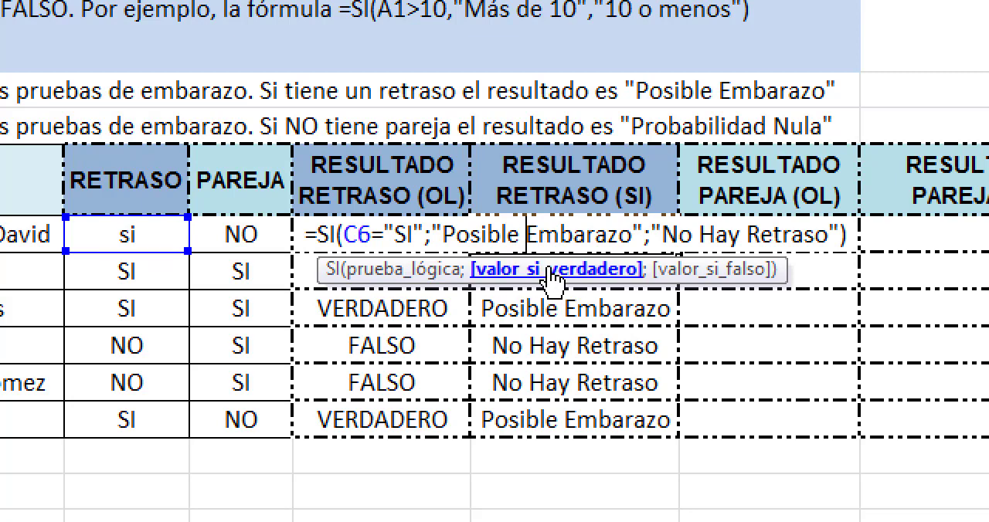
pyautogui.press('Return')
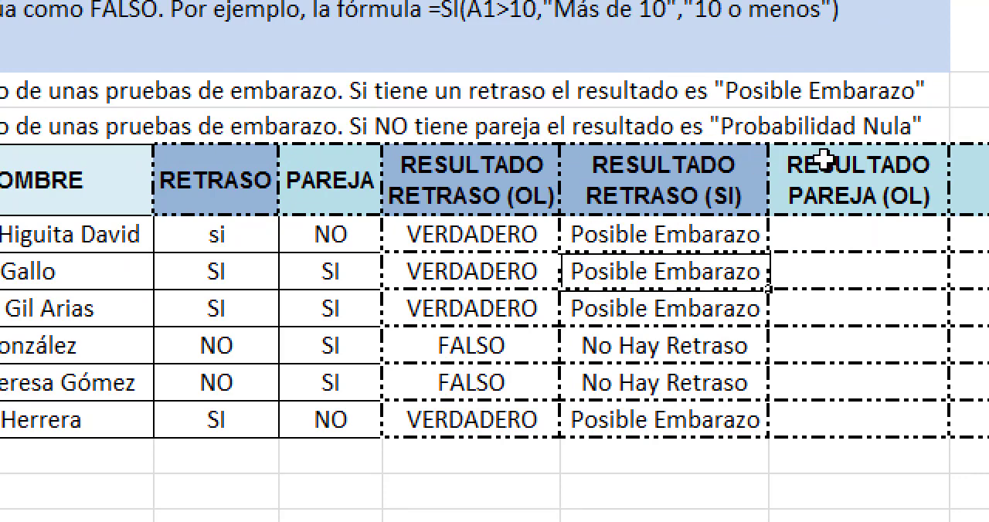
# Step: Enter the comparison =D6="NO" in G6, under RESULTADO PAREJA (OL)
pyautogui.click(789, 247)
pyautogui.write('=')
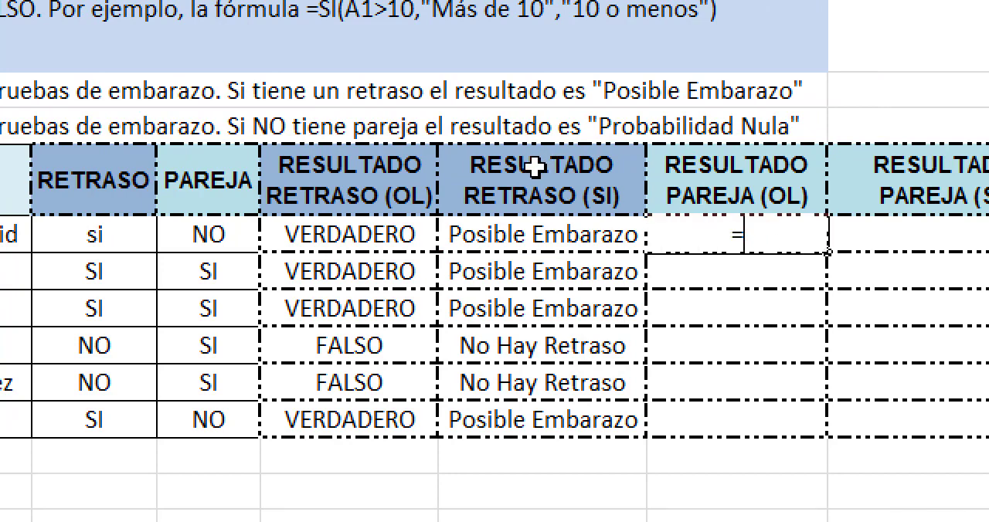
pyautogui.click(224, 235)
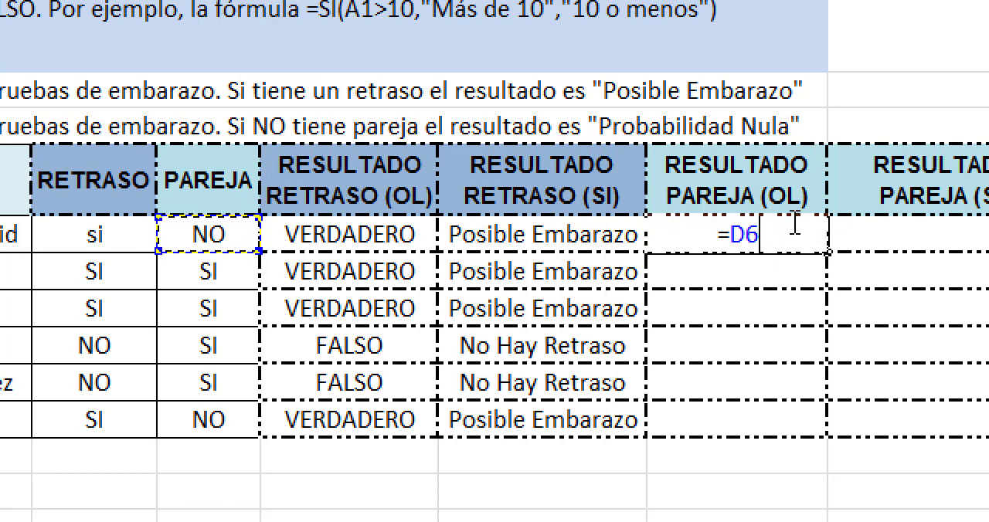
pyautogui.write('=')
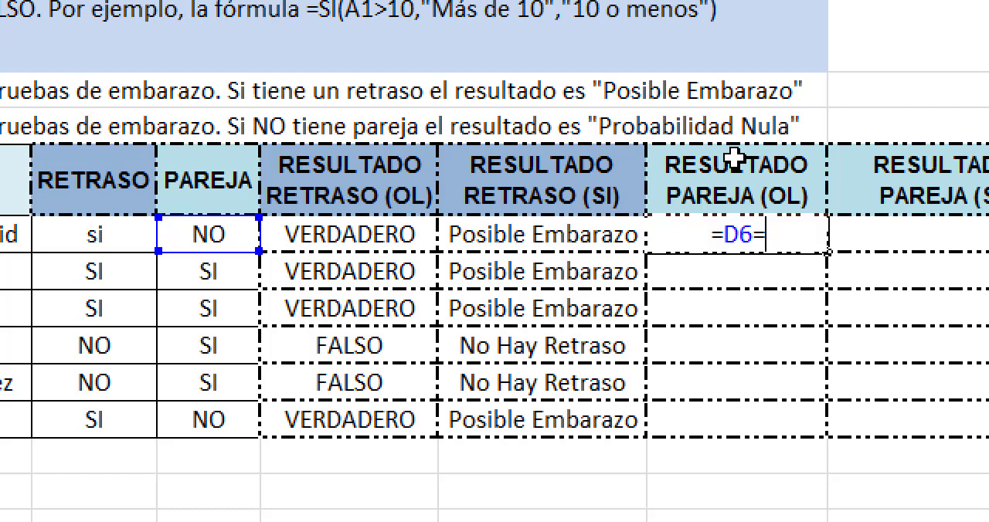
pyautogui.write('NO')
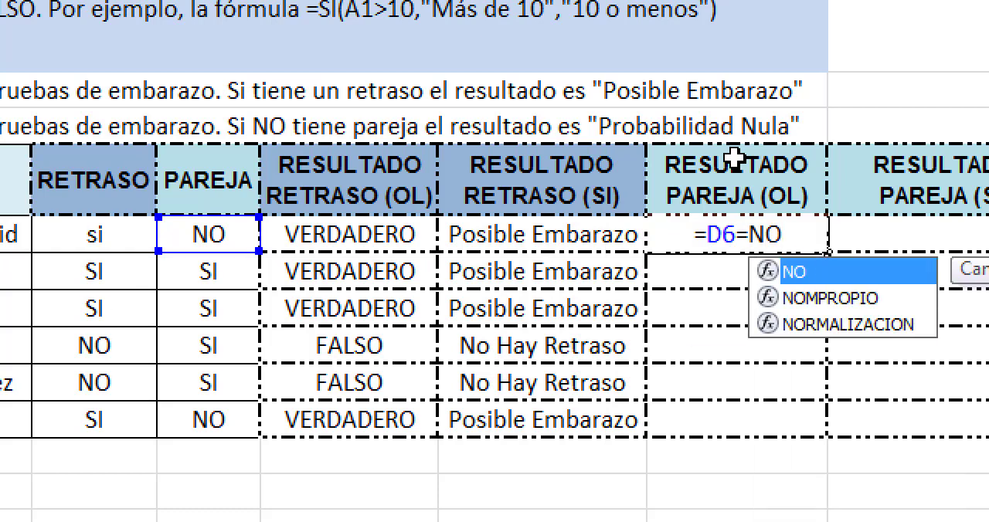
pyautogui.write('"')
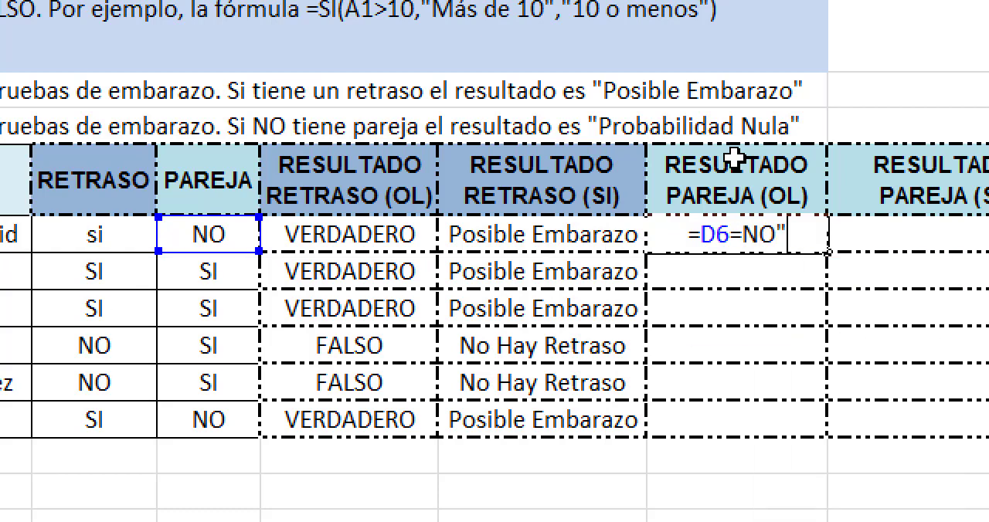
pyautogui.click(743, 235)
pyautogui.write('"')
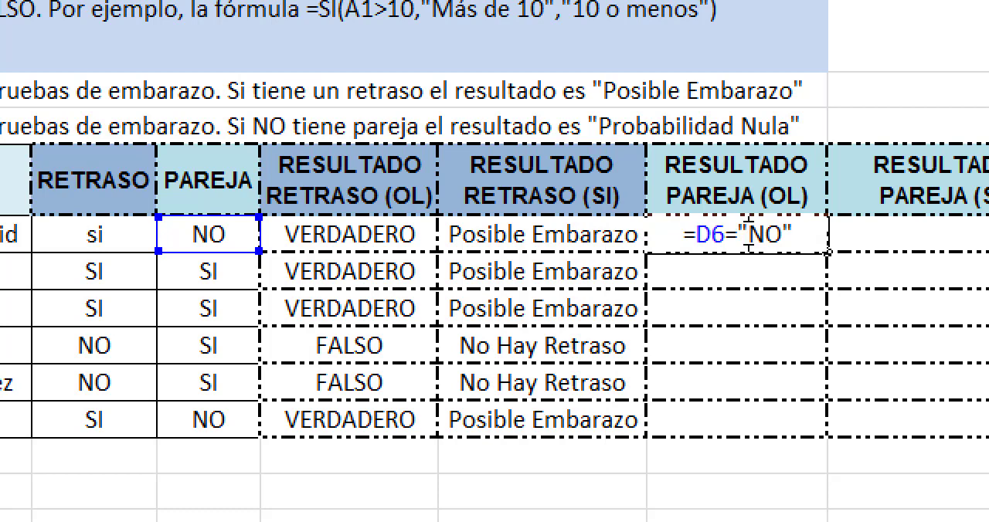
pyautogui.press('Return')
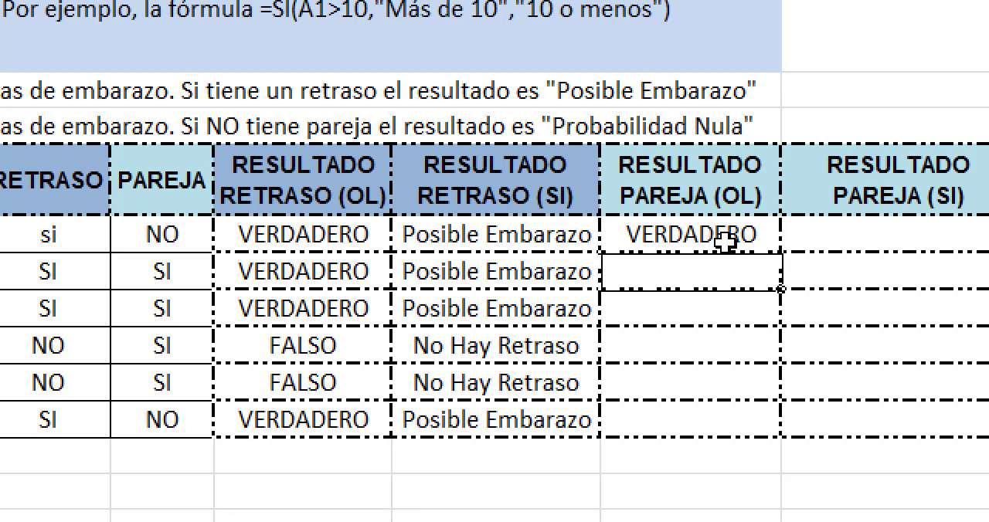
# Step: Test the comparison in G6 by setting the PAREJA value in D6 to SI and restoring it to NO
pyautogui.click(138, 237)
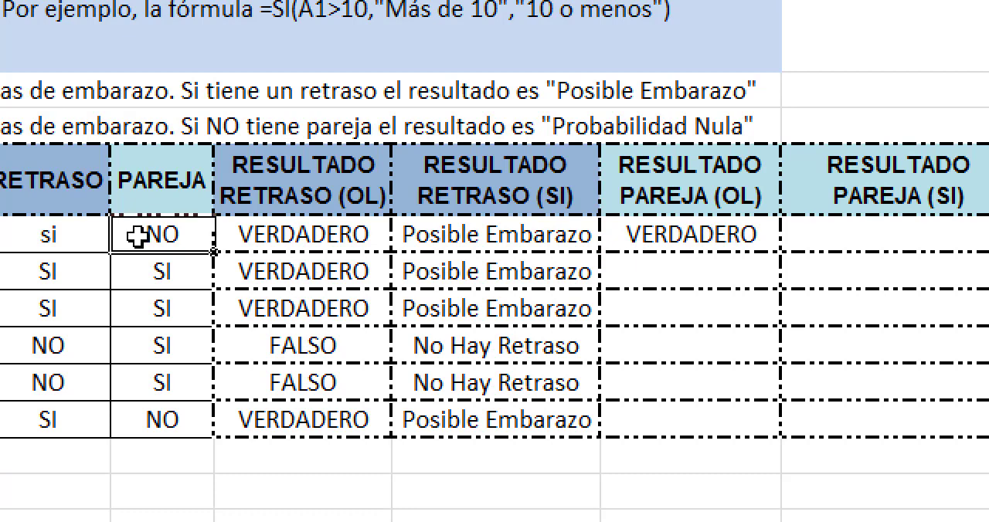
pyautogui.write('SI')
pyautogui.press('Return')
pyautogui.click(138, 238)
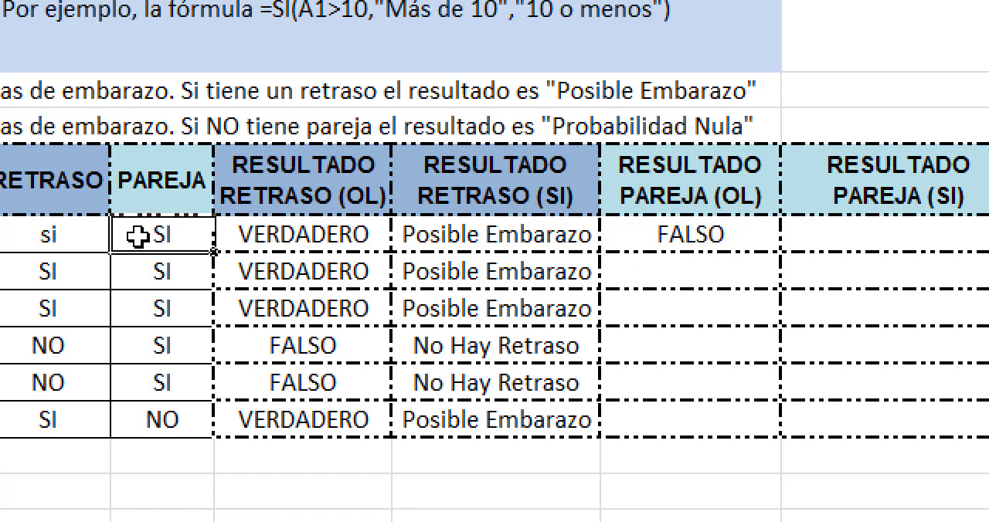
pyautogui.write('NO')
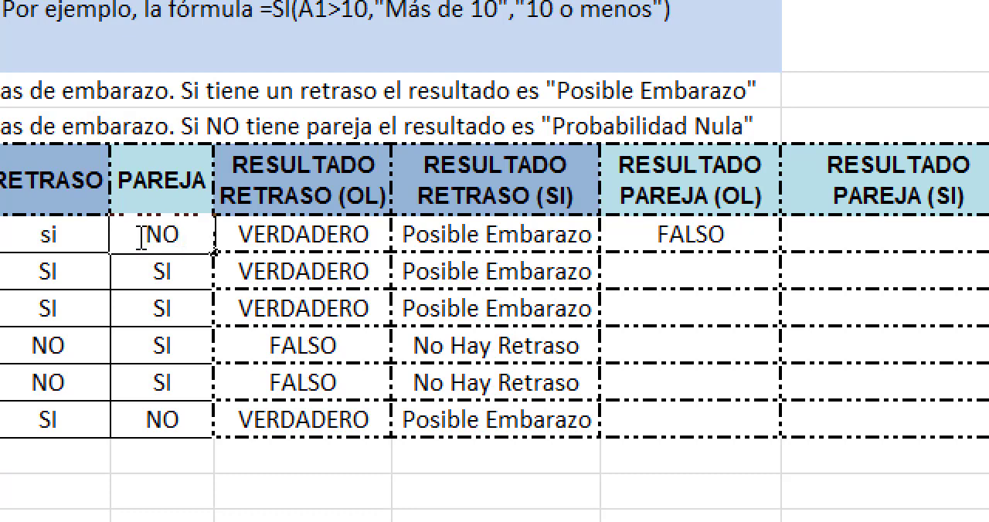
pyautogui.press('Return')
pyautogui.press('Return')
pyautogui.press('Return')
# Step: Set the PAREJA value in D8 to NO
pyautogui.press('Up')
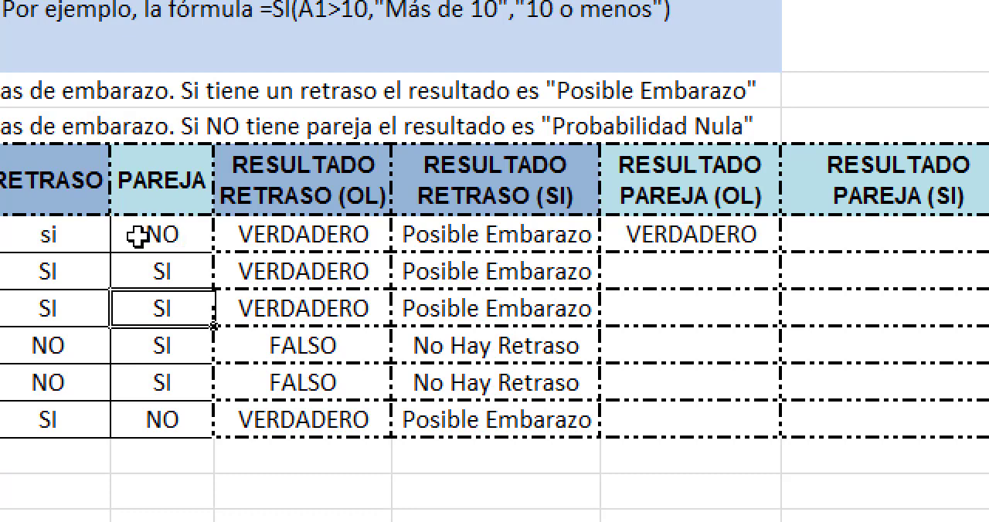
pyautogui.write('NO')
pyautogui.press('Return')
# Step: Copy the comparison formula from G6 down through G11 in the RESULTADO PAREJA (OL) column
pyautogui.hscroll(1, 858, 306)
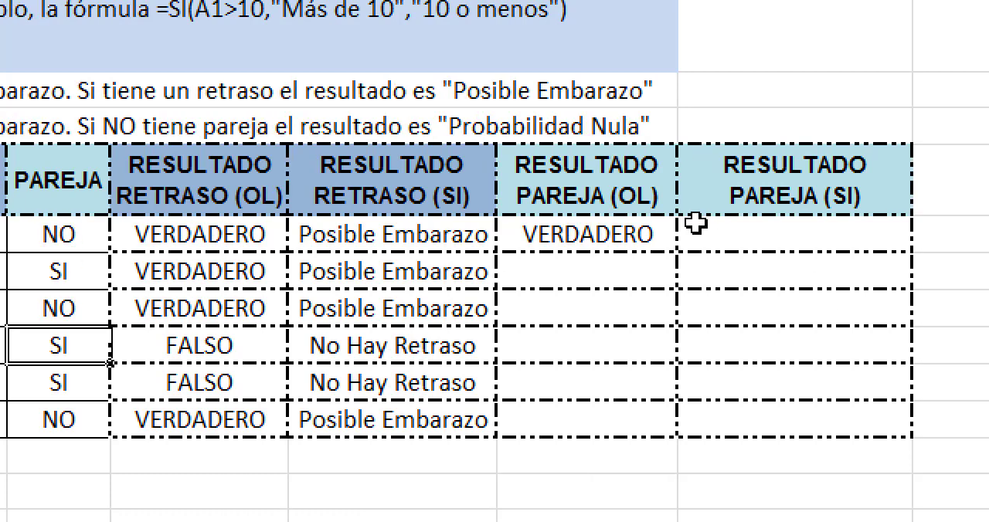
pyautogui.click(599, 224)
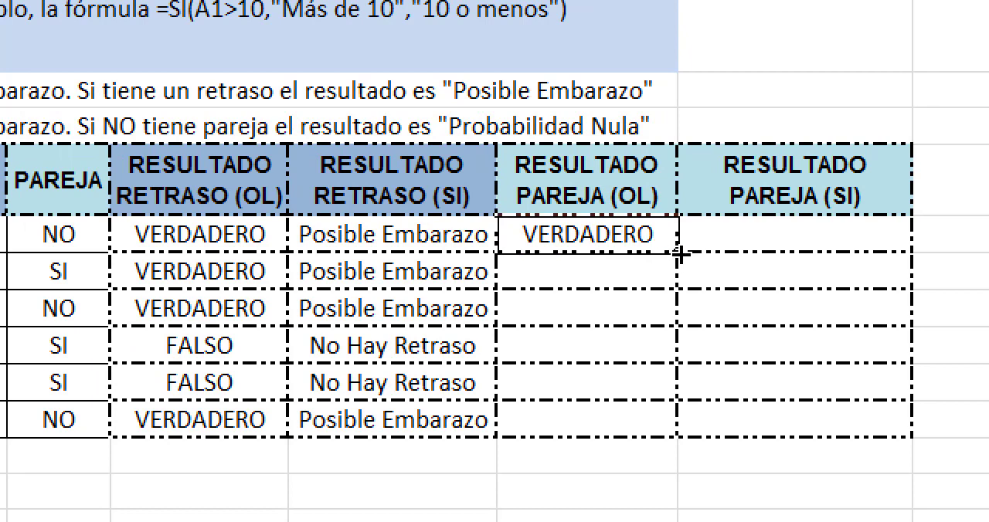
pyautogui.moveTo(678, 270); pyautogui.dragTo(638, 419)
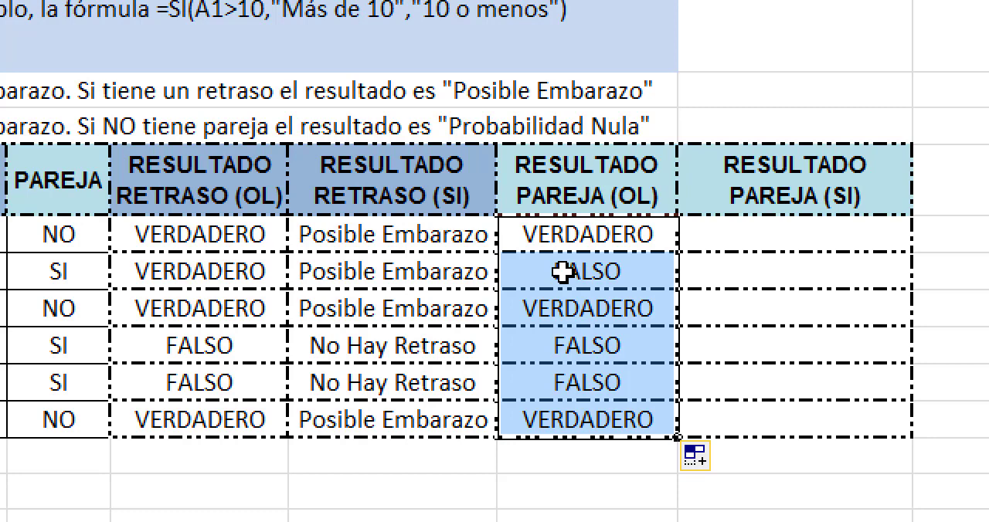
# Step: Change the comparison formula in G6, under RESULTADO PAREJA (OL), to =D6<>"SI"
pyautogui.click(567, 242)
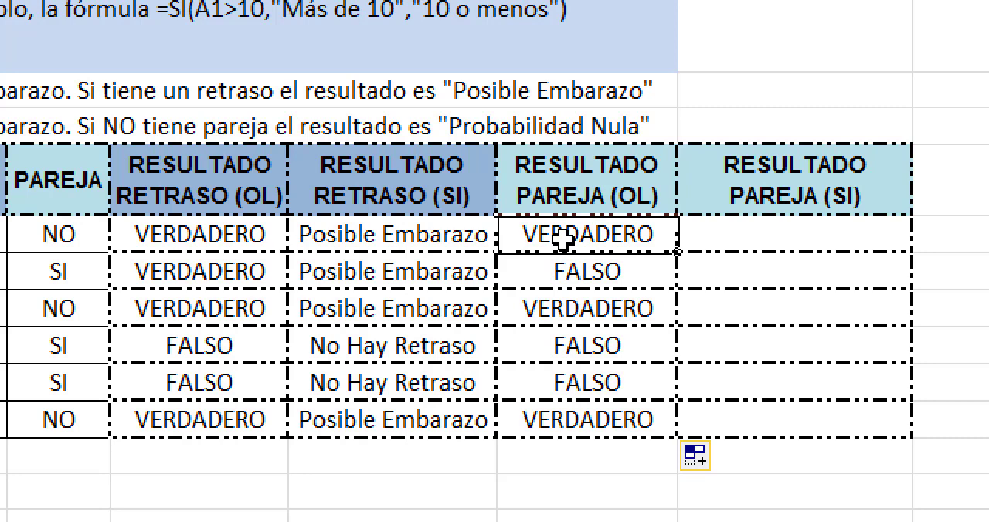
pyautogui.doubleClick(564, 240)
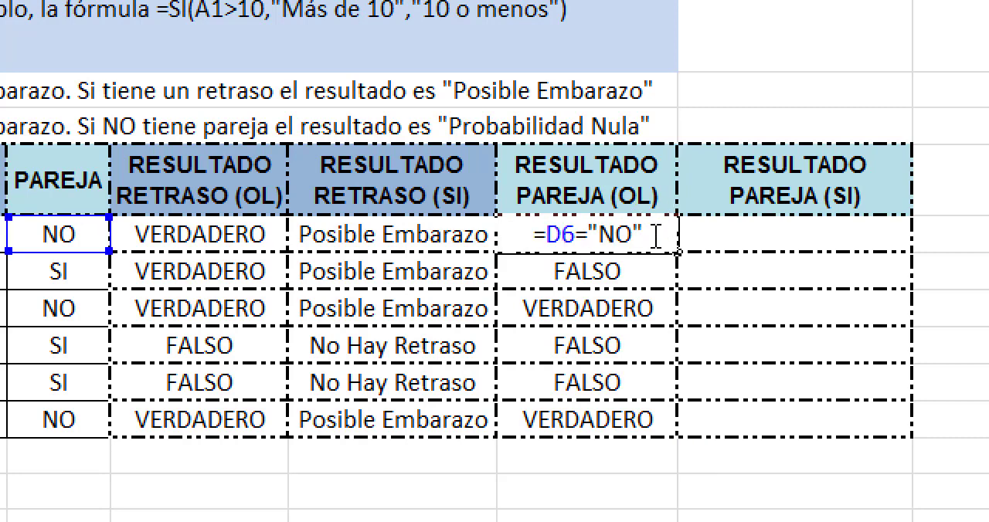
pyautogui.press('Return')
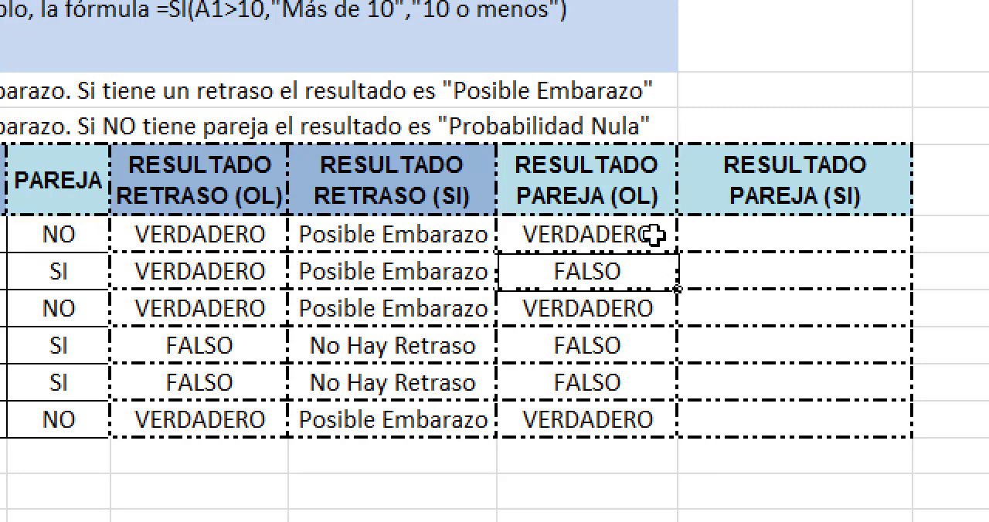
pyautogui.click(726, 232)
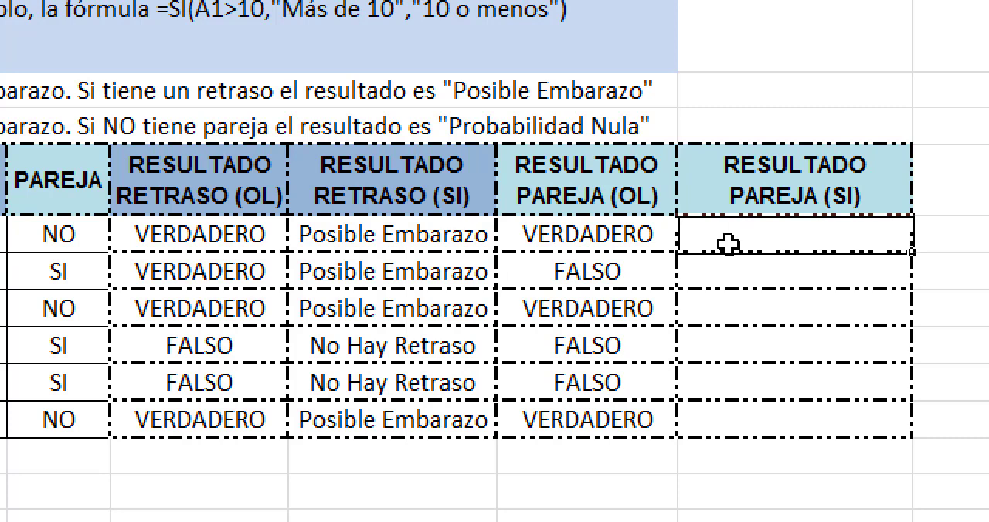
pyautogui.doubleClick(579, 242)
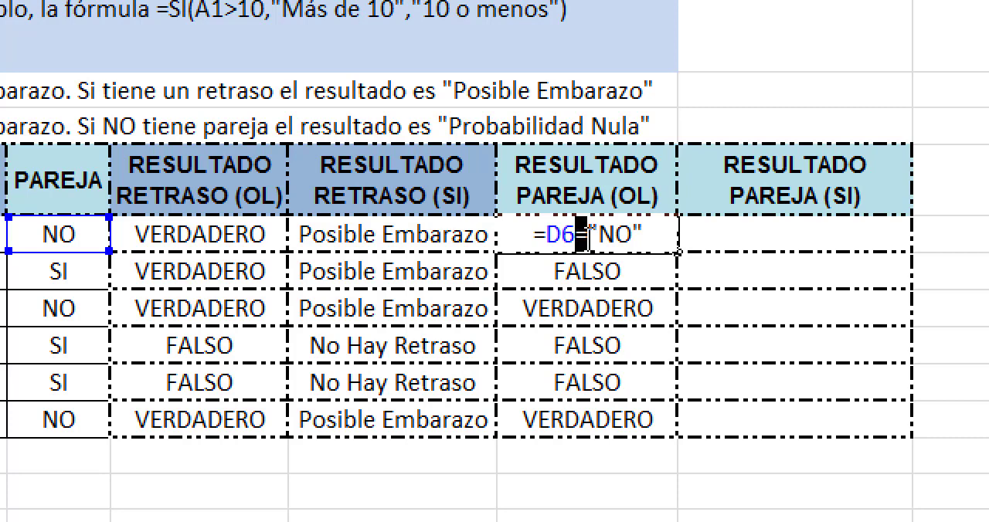
pyautogui.moveTo(548, 245); pyautogui.dragTo(537, 243)
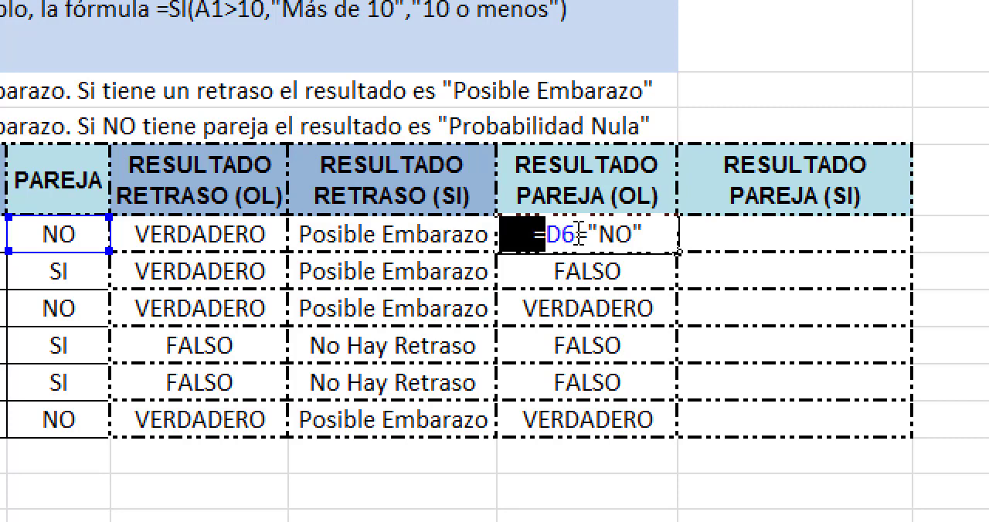
pyautogui.moveTo(579, 234); pyautogui.dragTo(585, 234)
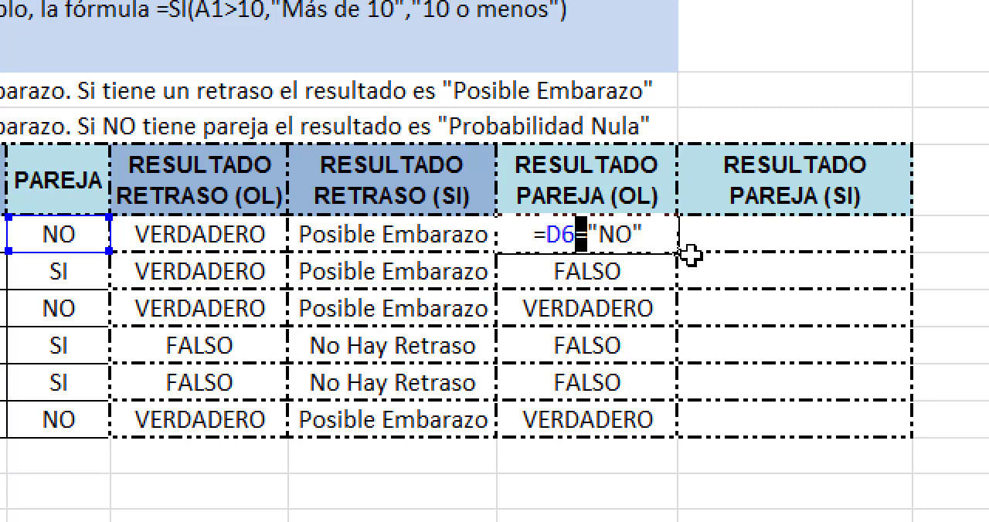
pyautogui.write('<>')
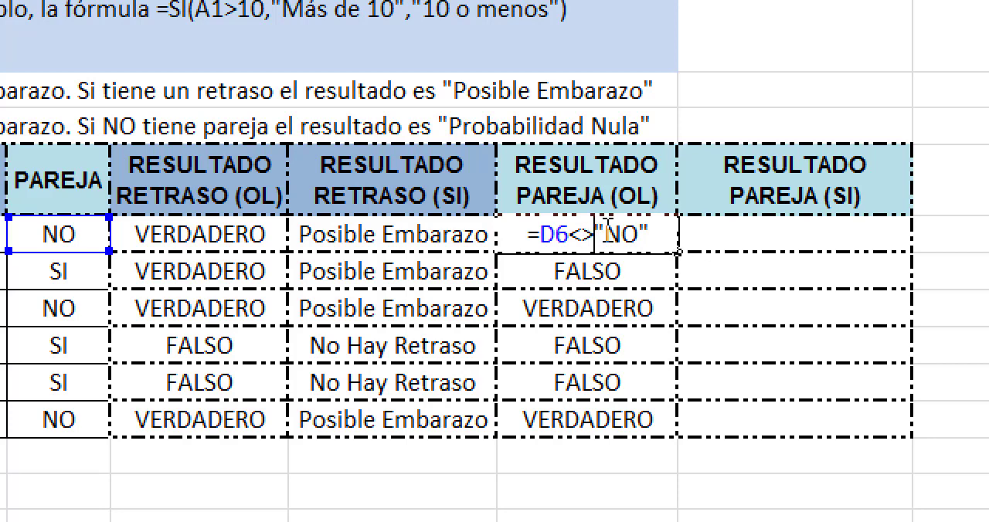
pyautogui.moveTo(608, 231); pyautogui.dragTo(637, 235)
pyautogui.write('SI')
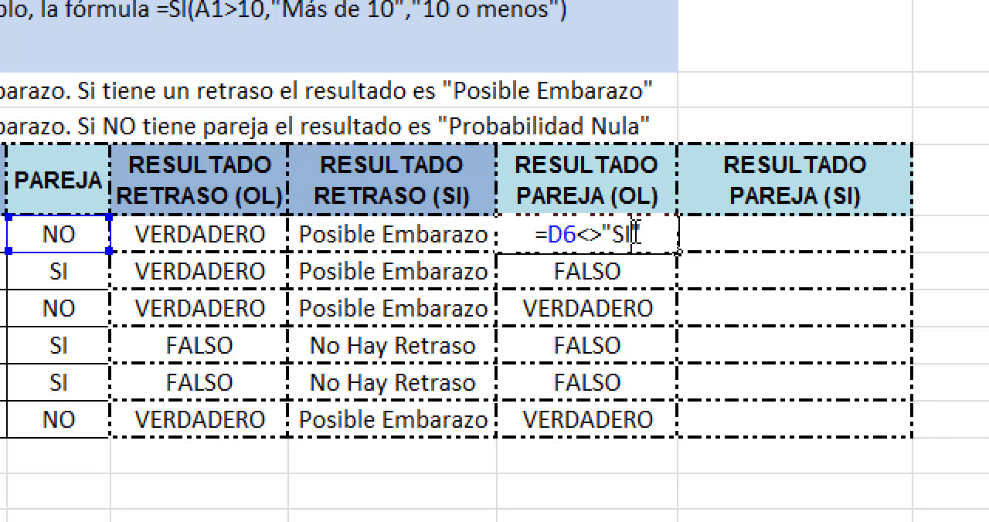
pyautogui.press('Return')
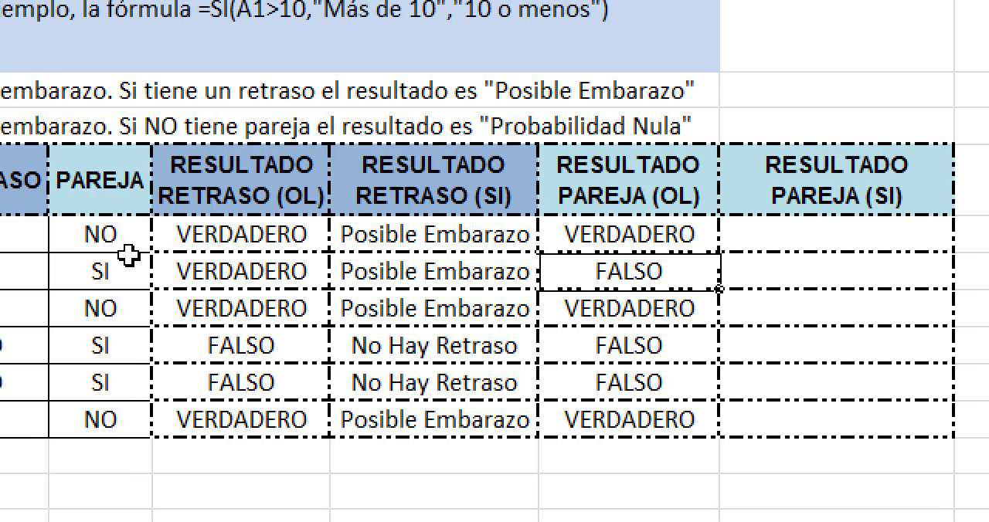
# Step: Examine the comparison formulas in G6 and G7 to compare their operators and the text each one tests
pyautogui.click(638, 239)
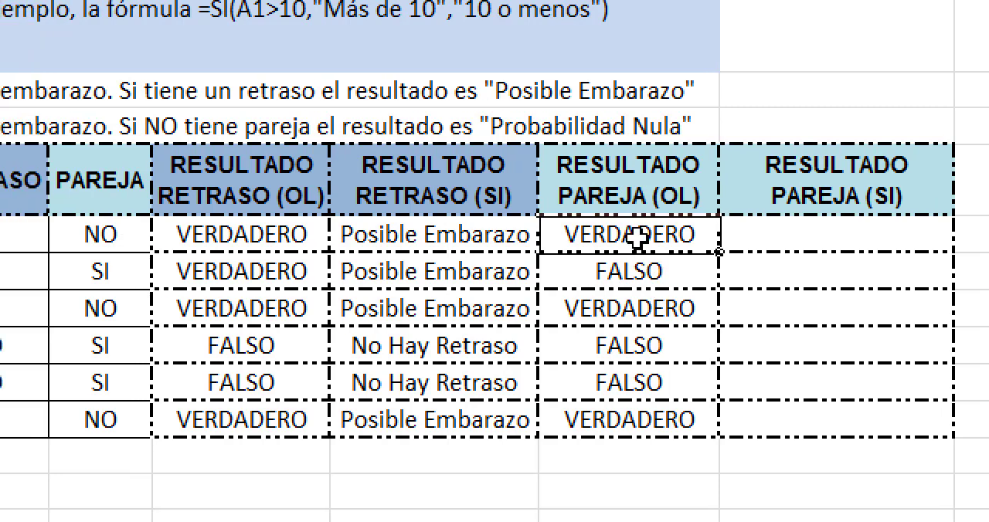
pyautogui.doubleClick(638, 239)
pyautogui.moveTo(621, 238); pyautogui.dragTo(644, 238)
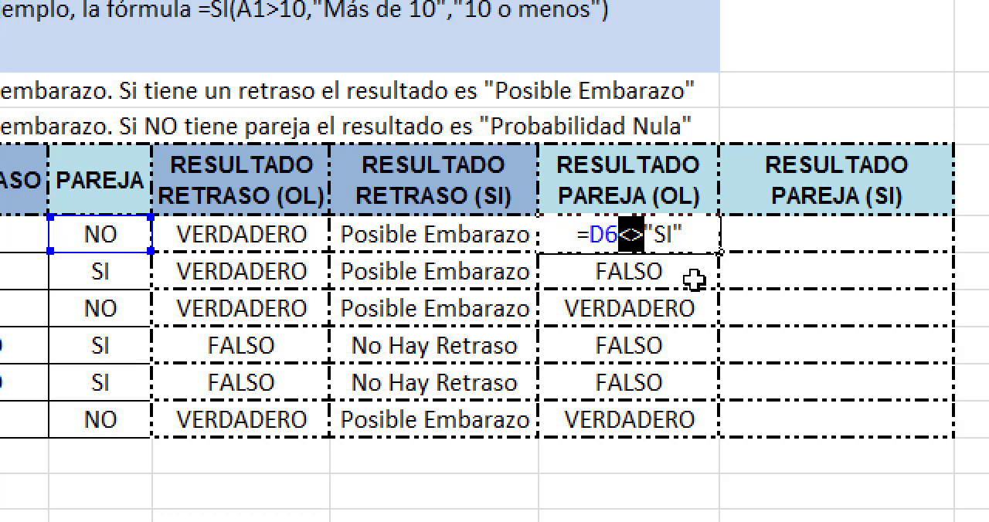
pyautogui.press('Return')
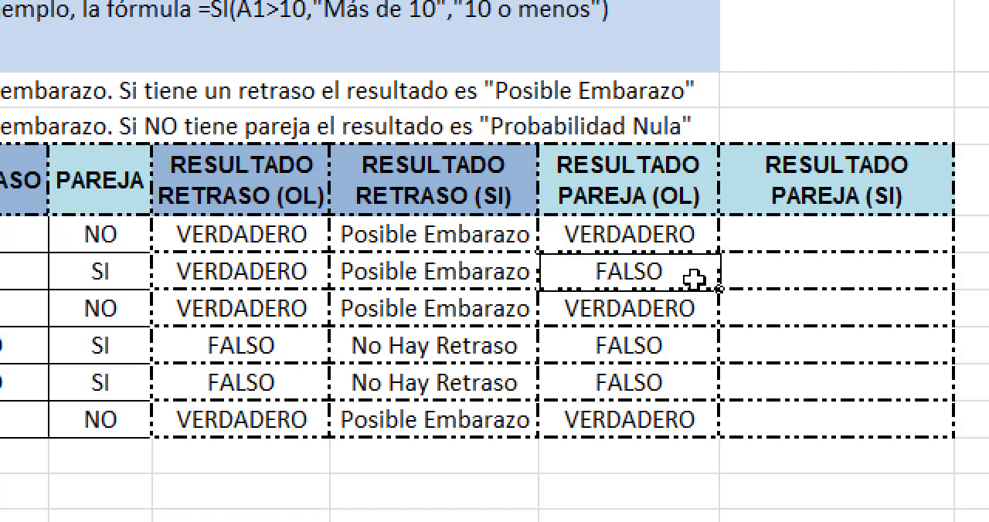
pyautogui.doubleClick(655, 235)
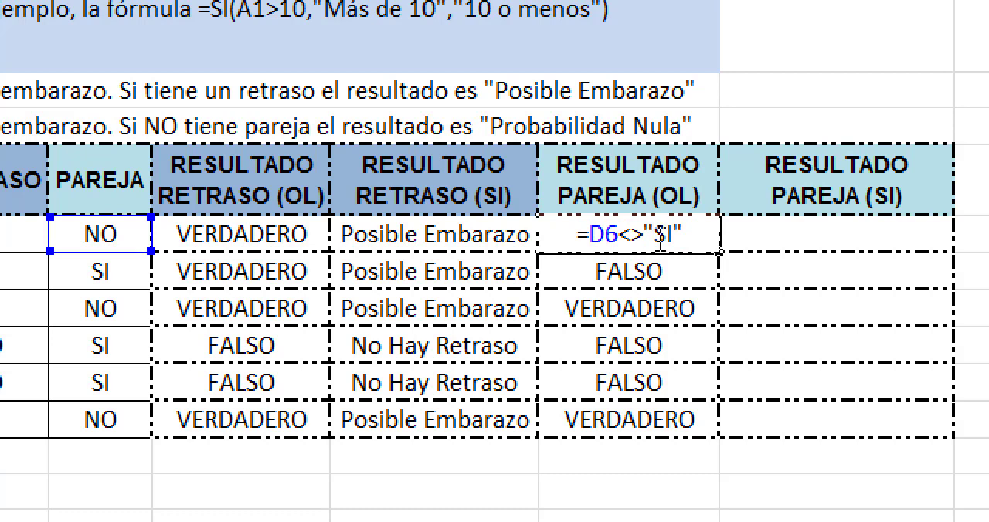
pyautogui.press('Return')
pyautogui.doubleClick(657, 270)
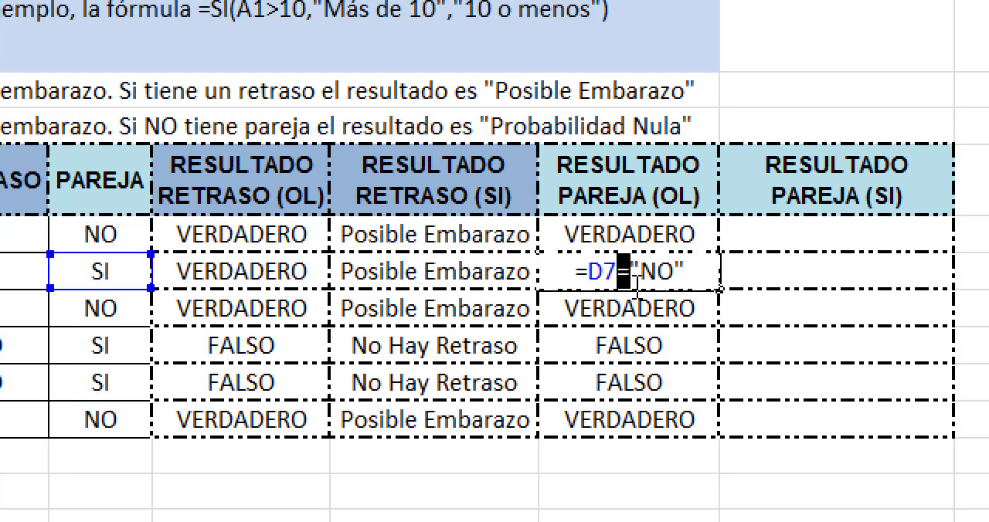
pyautogui.press('Return')
# Step: Start a SI formula in H6, under RESULTADO PAREJA (SI), with the logical test D6<>"SI"
pyautogui.click(823, 231)
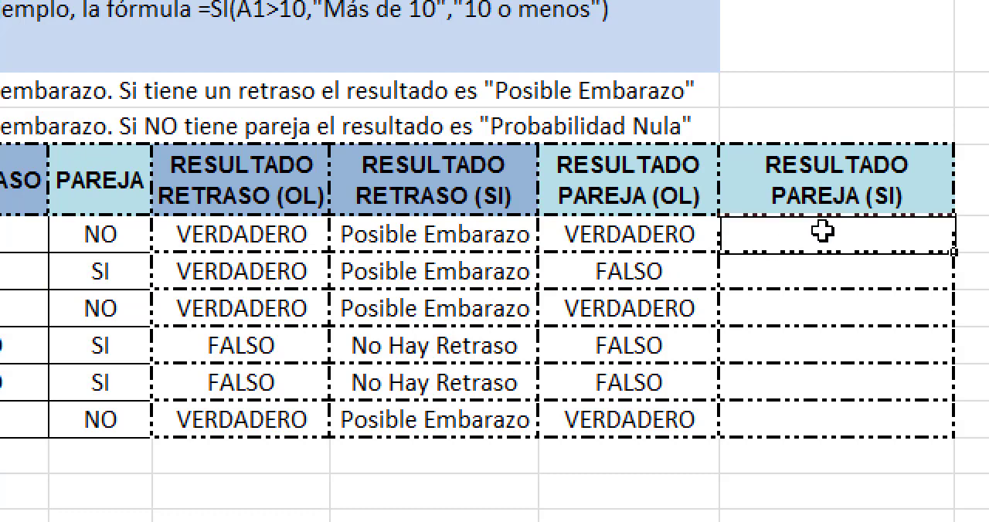
pyautogui.write('=')
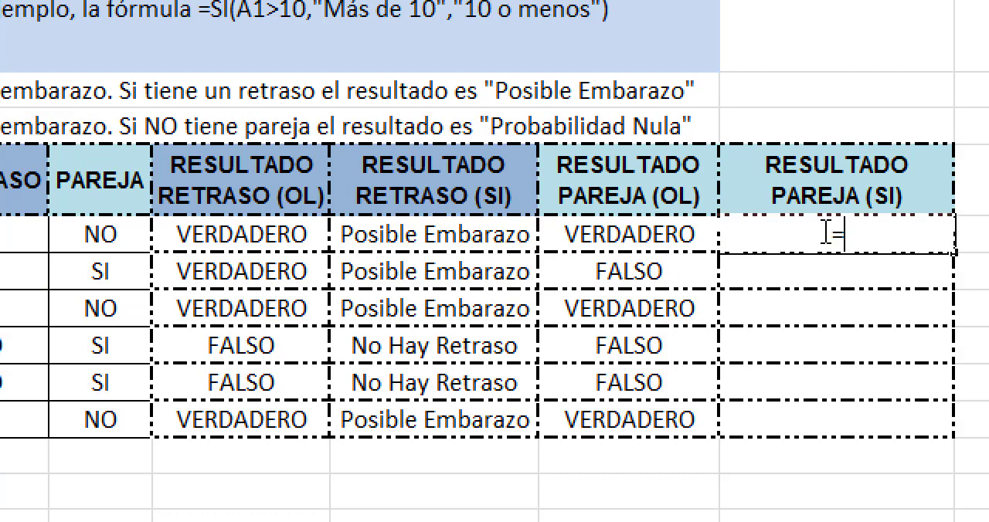
pyautogui.write('s')
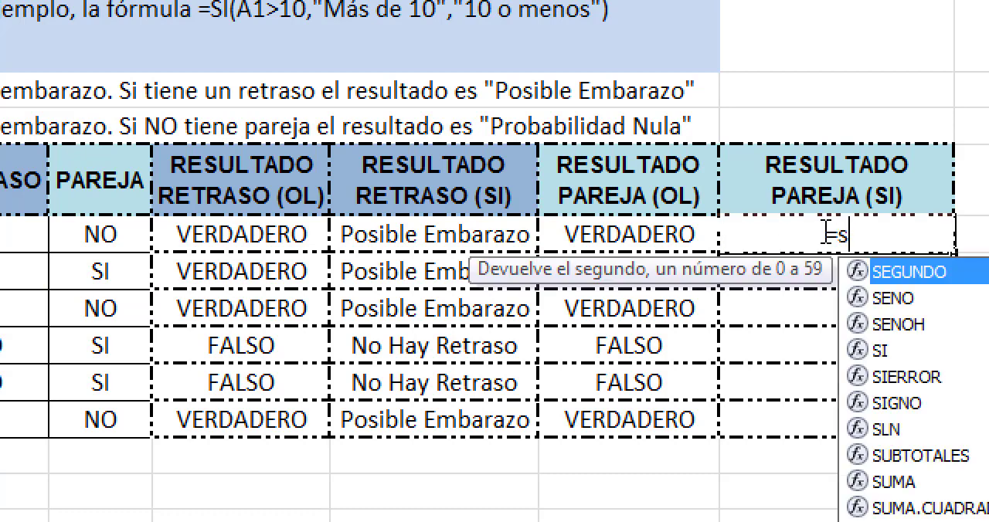
pyautogui.press('BackSpace')
pyautogui.write('SI(')
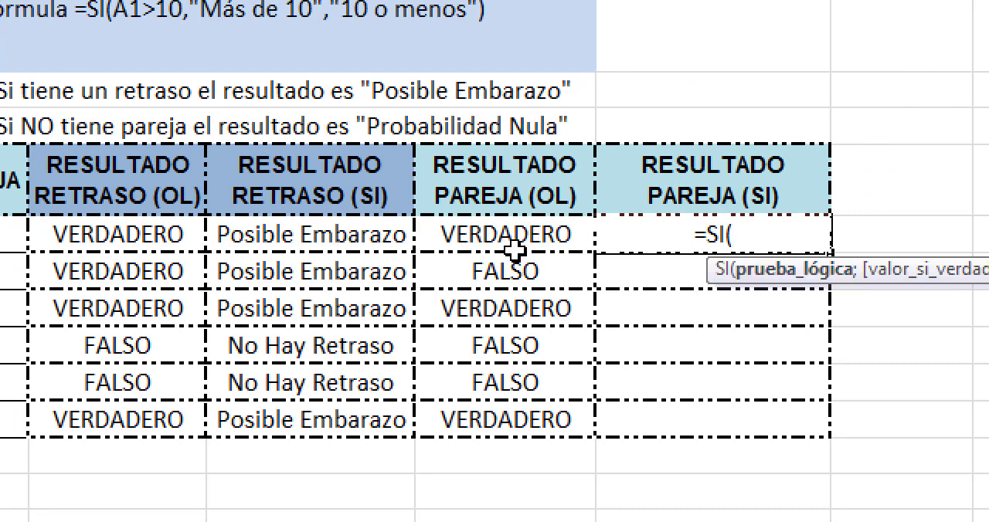
pyautogui.write('D')
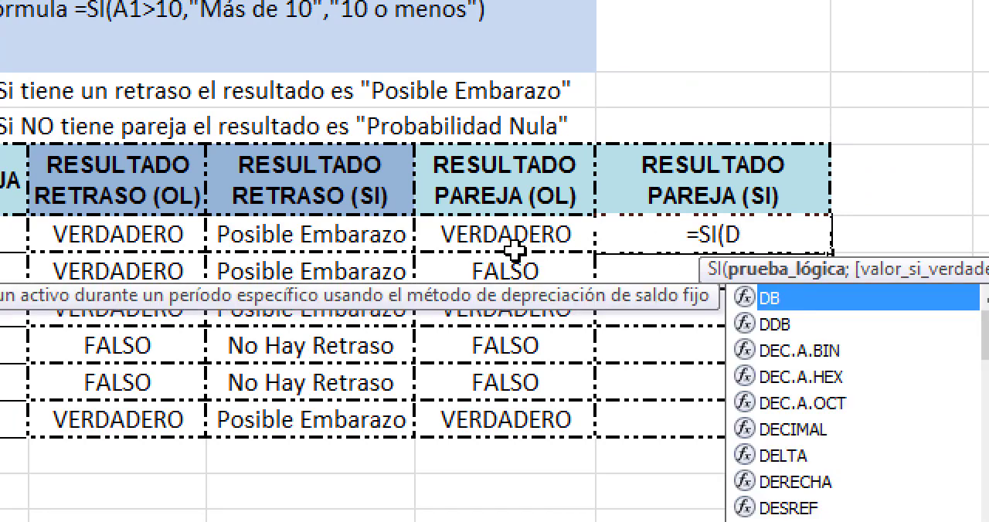
pyautogui.write('6')
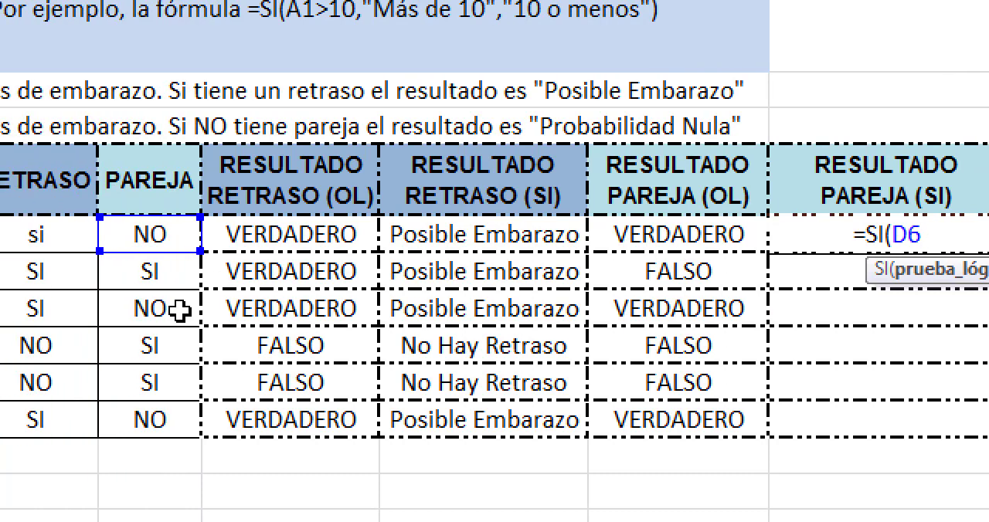
pyautogui.write('<')
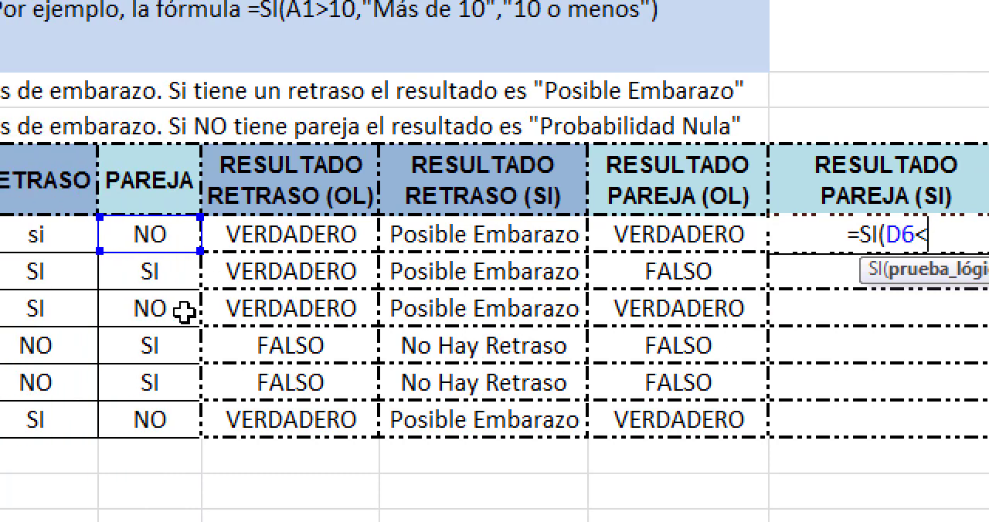
pyautogui.write('>"')
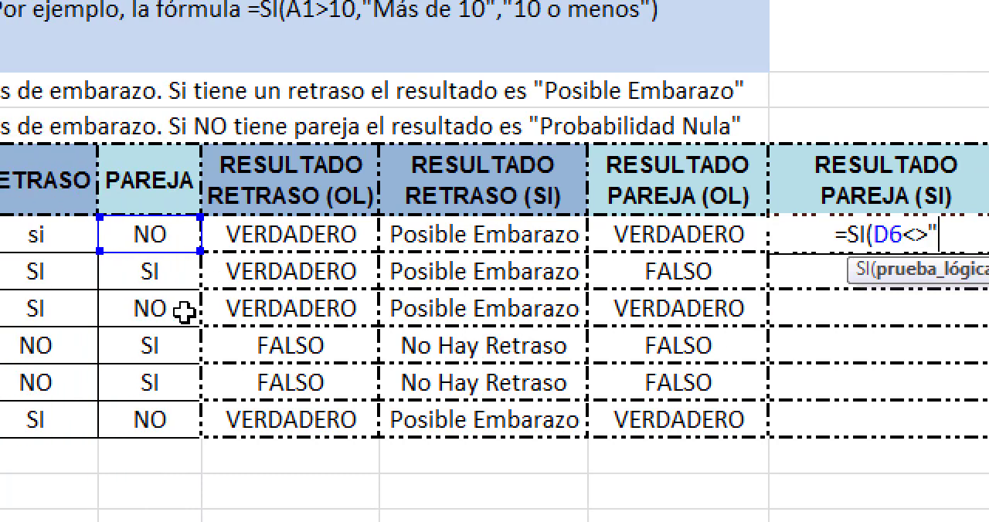
pyautogui.write('s')
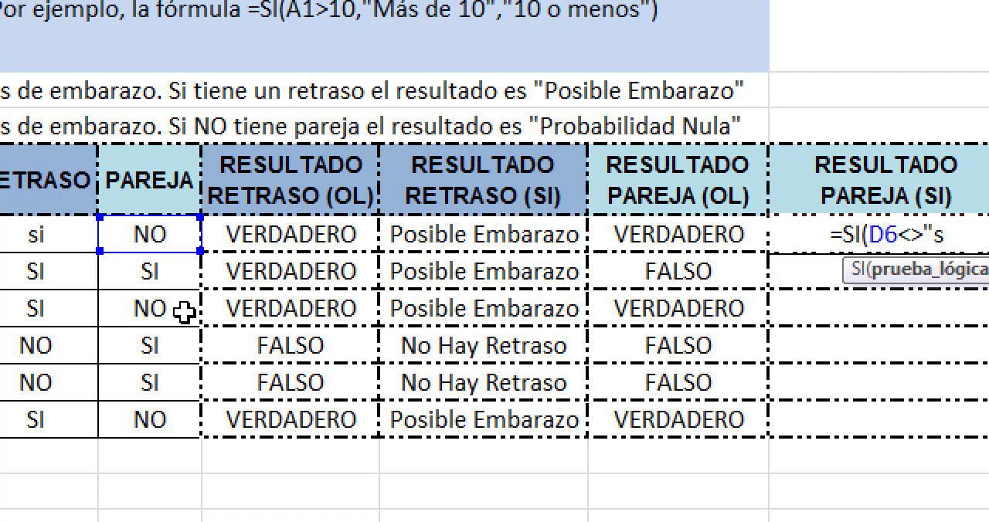
pyautogui.press('BackSpace')
pyautogui.write('SI"')
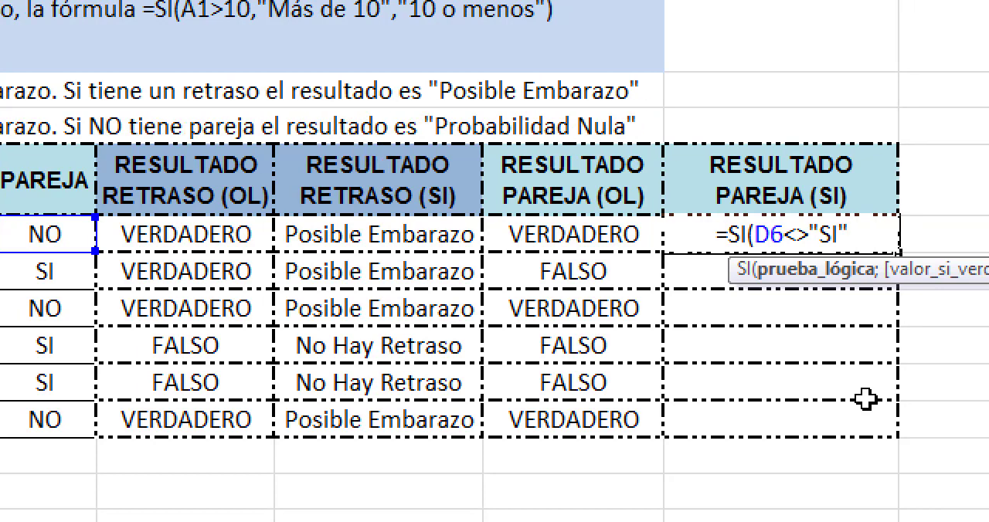
pyautogui.write(';')
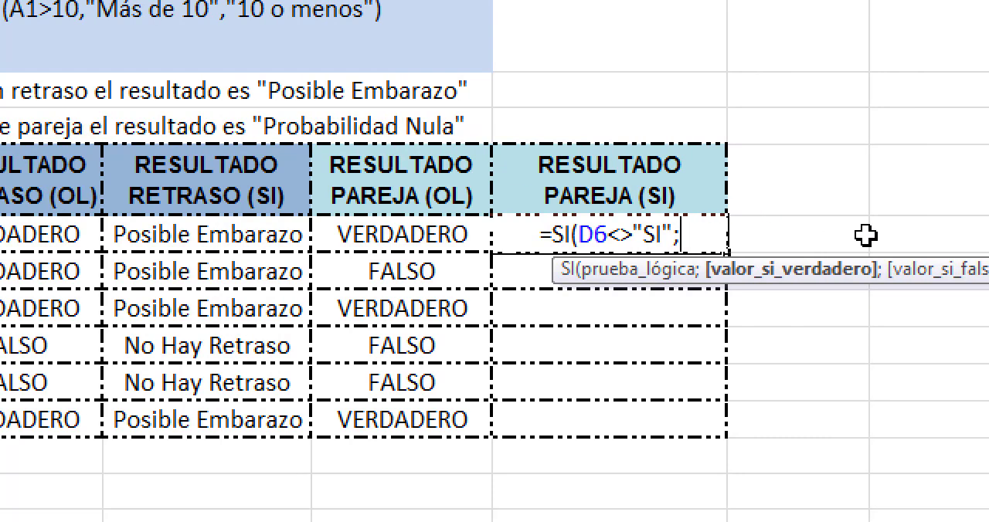
# Step: Add "Probabilidad Nula" as the value-if-true argument of the SI formula in H6
pyautogui.write('"')
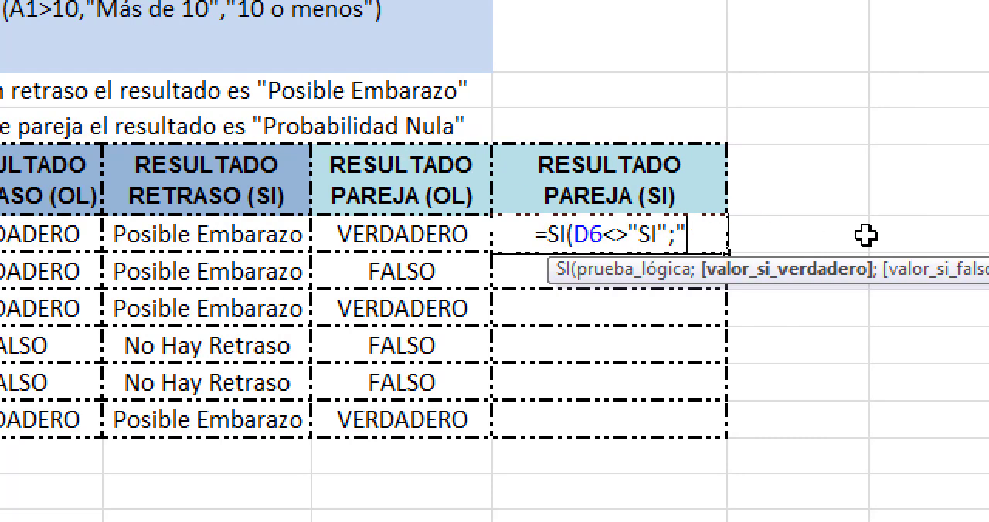
pyautogui.write('p')
pyautogui.press('BackSpace')
pyautogui.write('Pr')
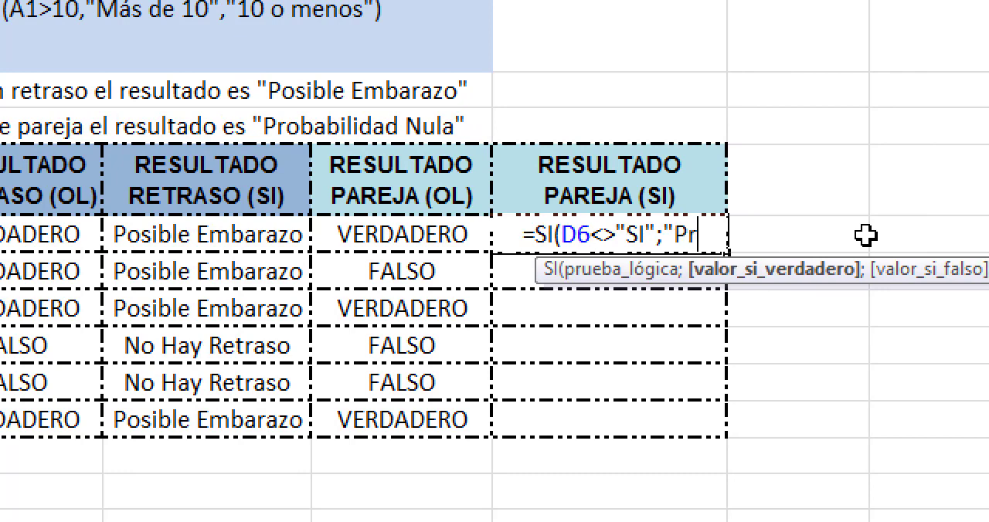
pyautogui.write('obabli')
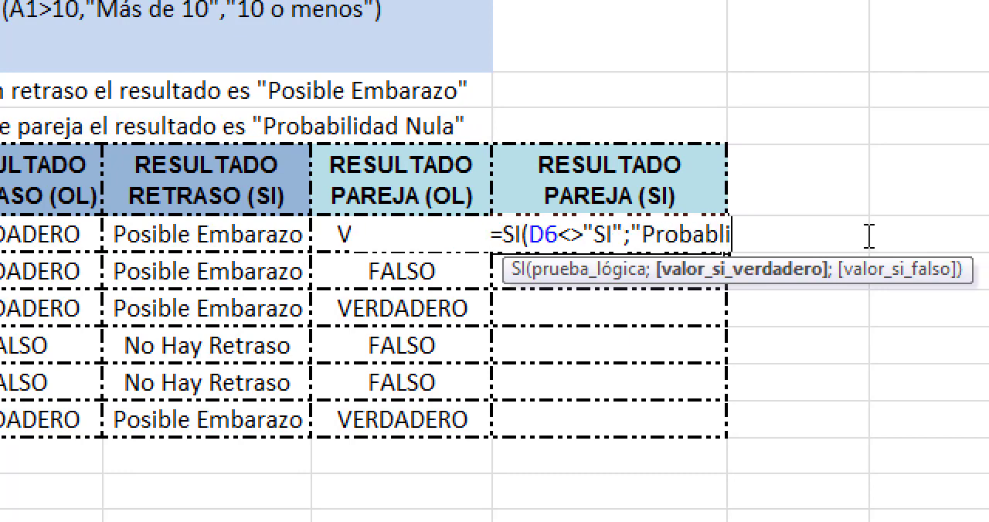
pyautogui.press('BackSpace')
pyautogui.press('BackSpace')
pyautogui.write('ilidad')
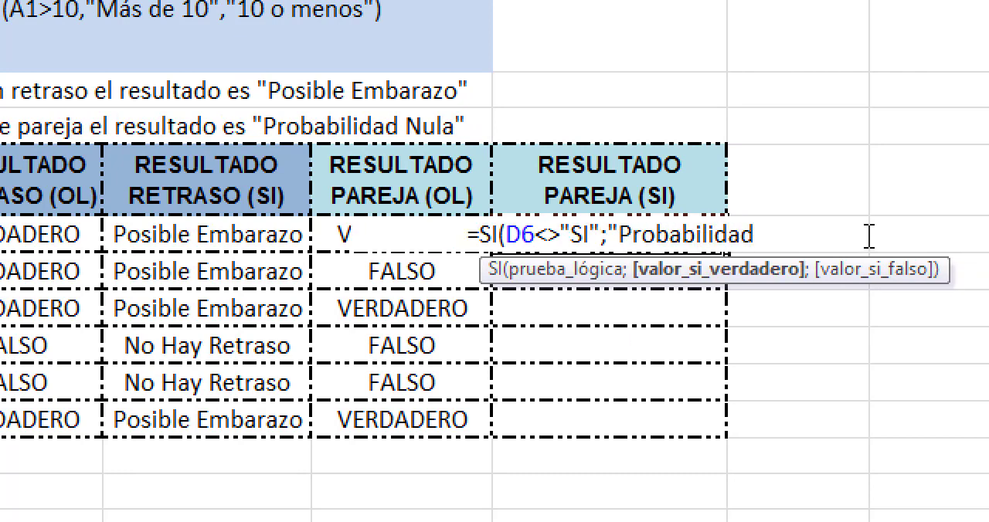
pyautogui.write(' Nula')
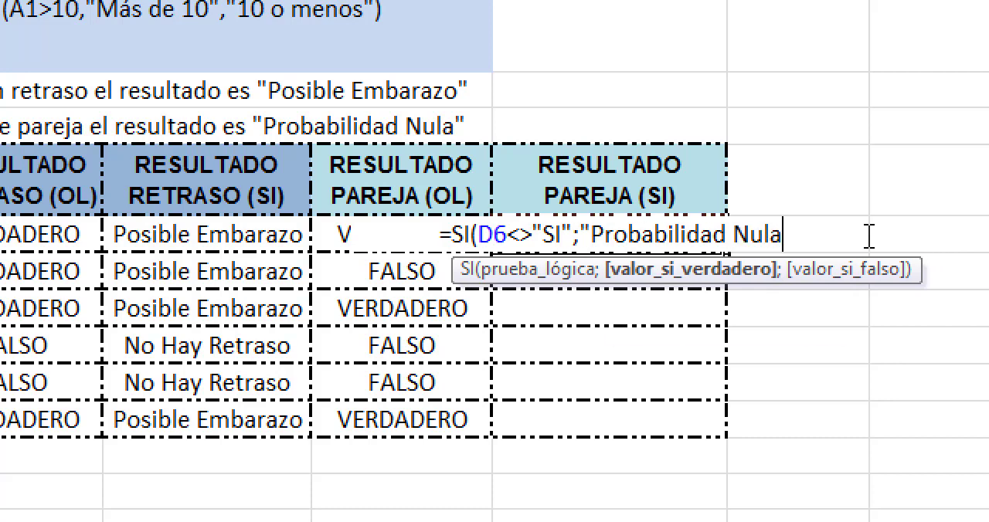
pyautogui.write('";')
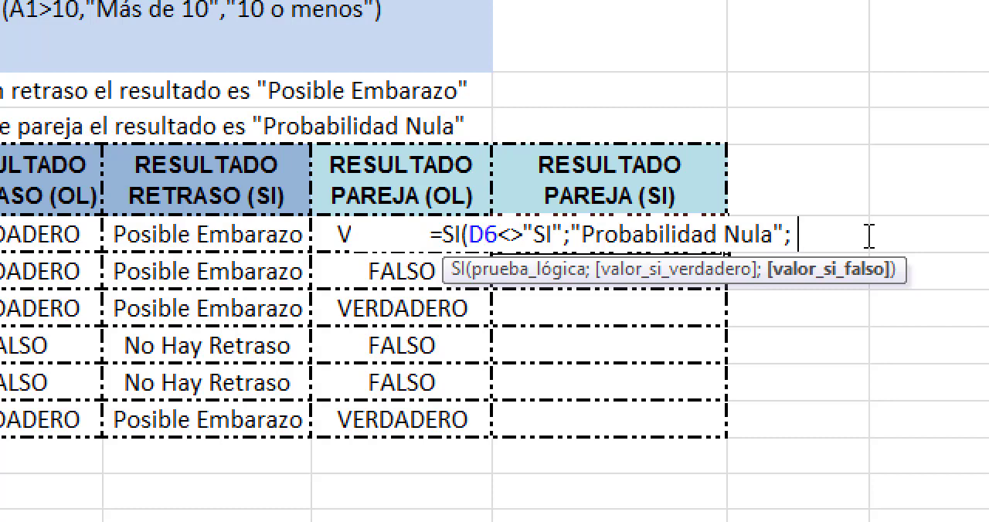
pyautogui.write(' Pro')
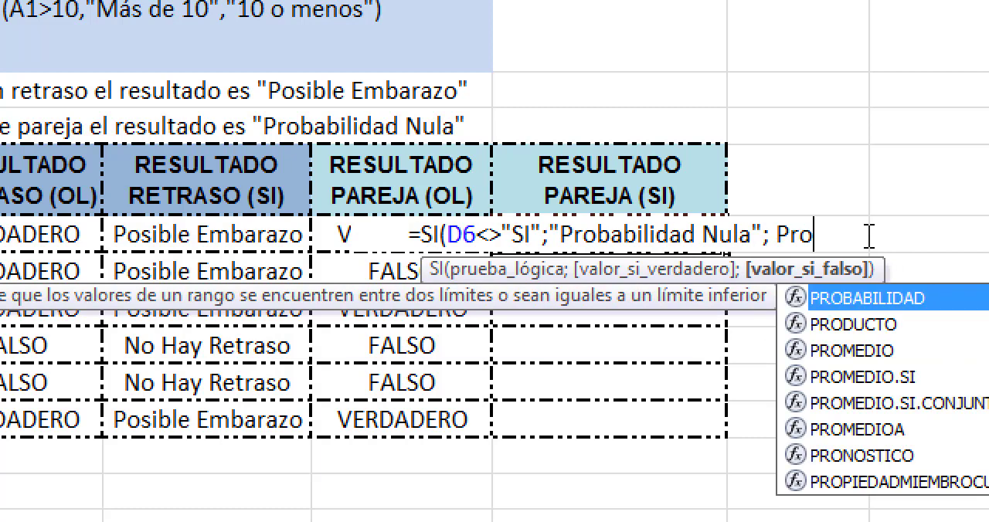
pyautogui.write('b')
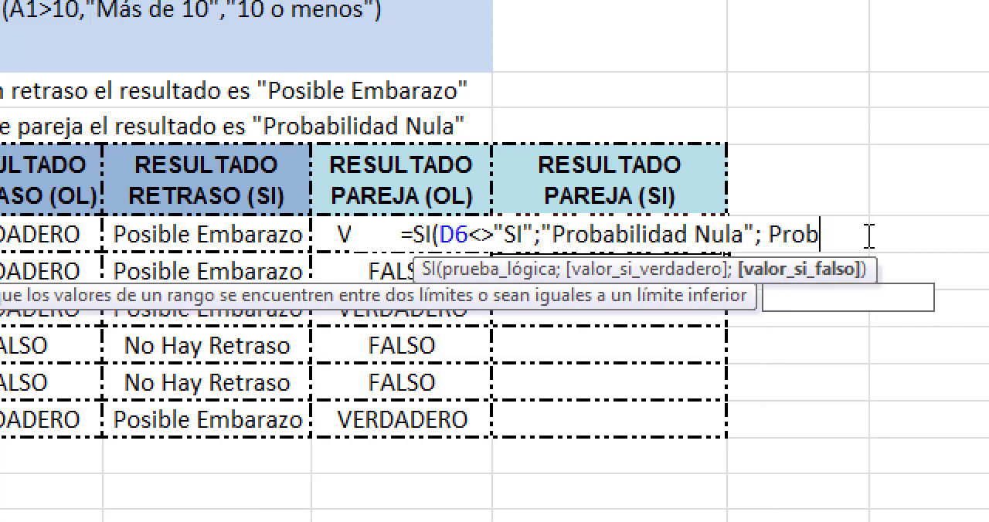
# Step: Complete the SI formula in H6 with "Probabilidad Alta" as the value-if-false argument
pyautogui.press('BackSpace')
pyautogui.press('BackSpace')
pyautogui.press('BackSpace')
pyautogui.press('BackSpace')
pyautogui.write('"')
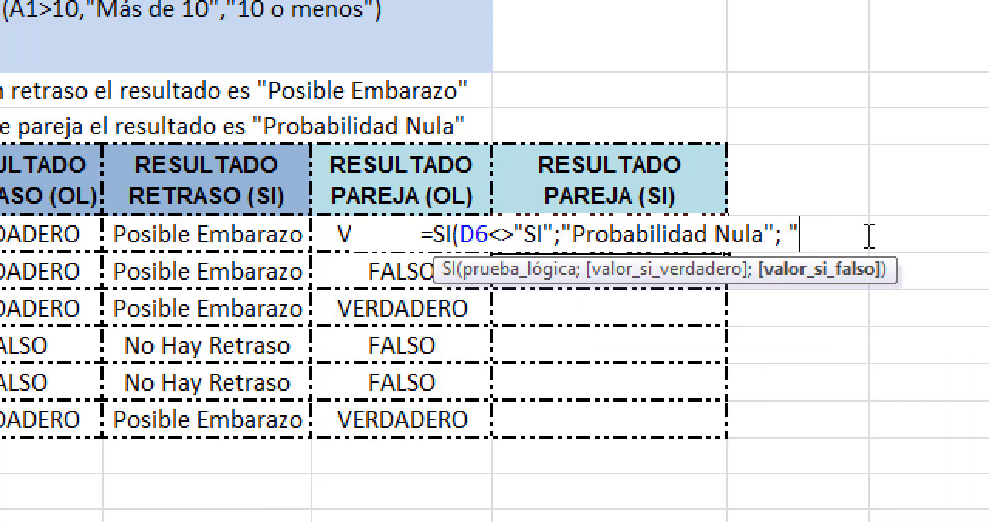
pyautogui.write('Probabil')
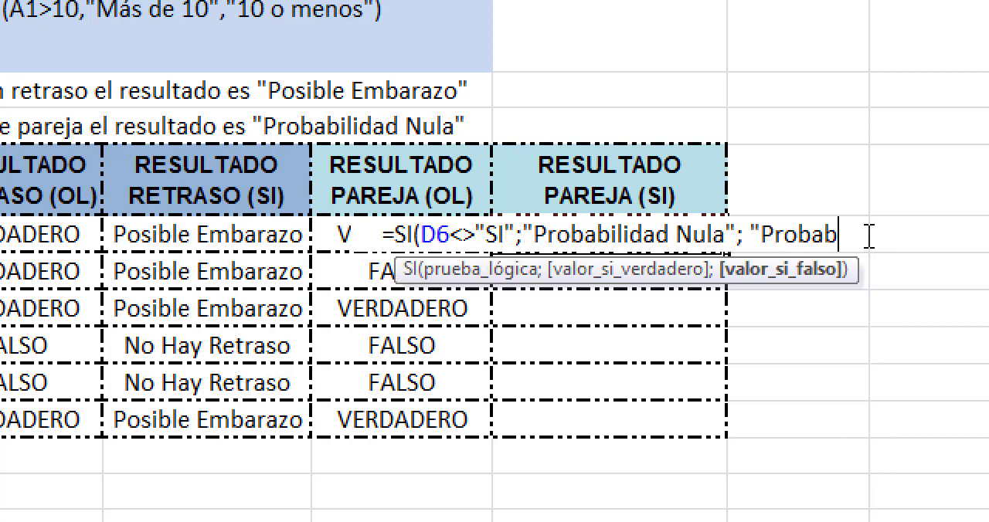
pyautogui.write('idad')
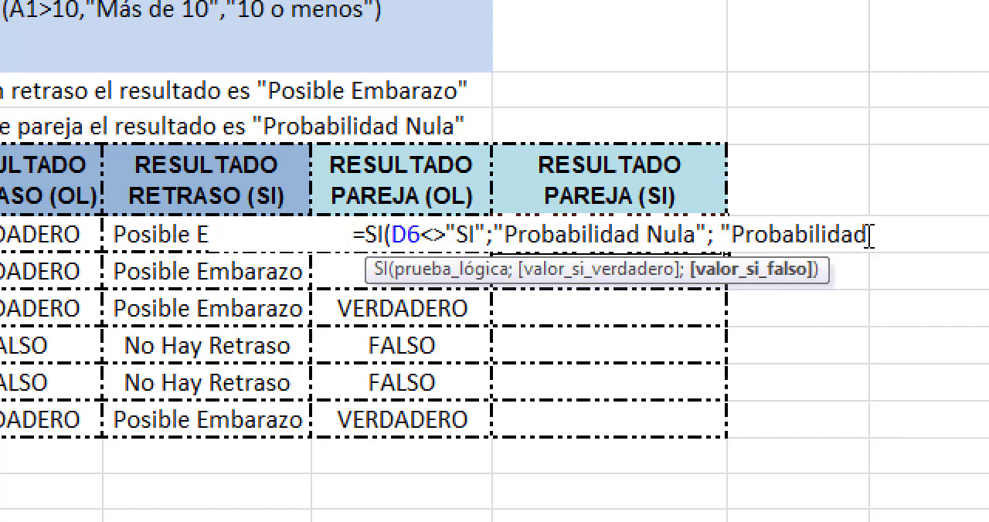
pyautogui.write(' Alta')
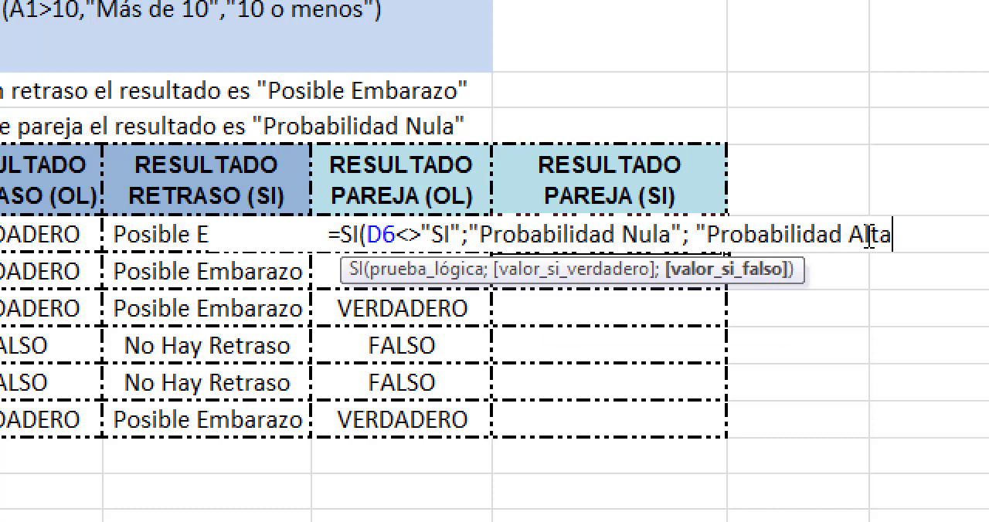
pyautogui.write('"')
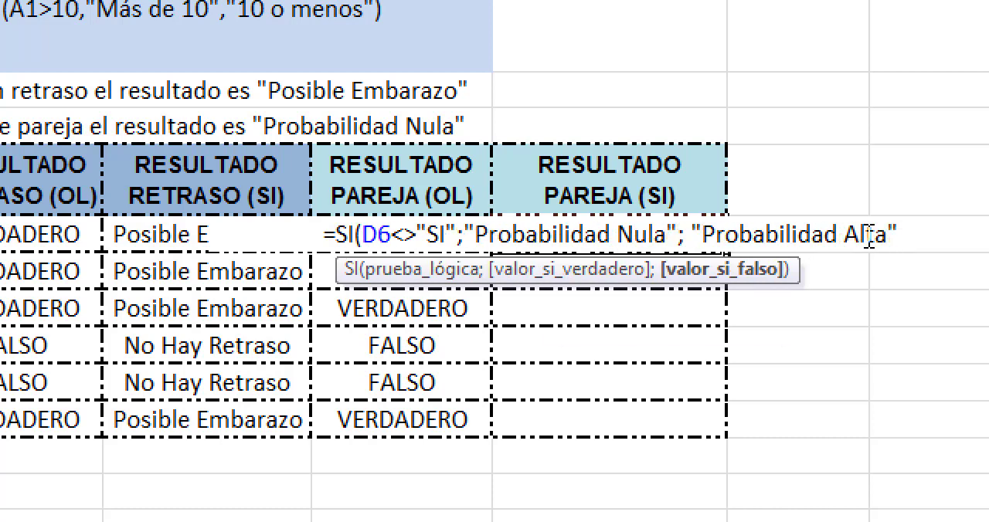
pyautogui.write(')')
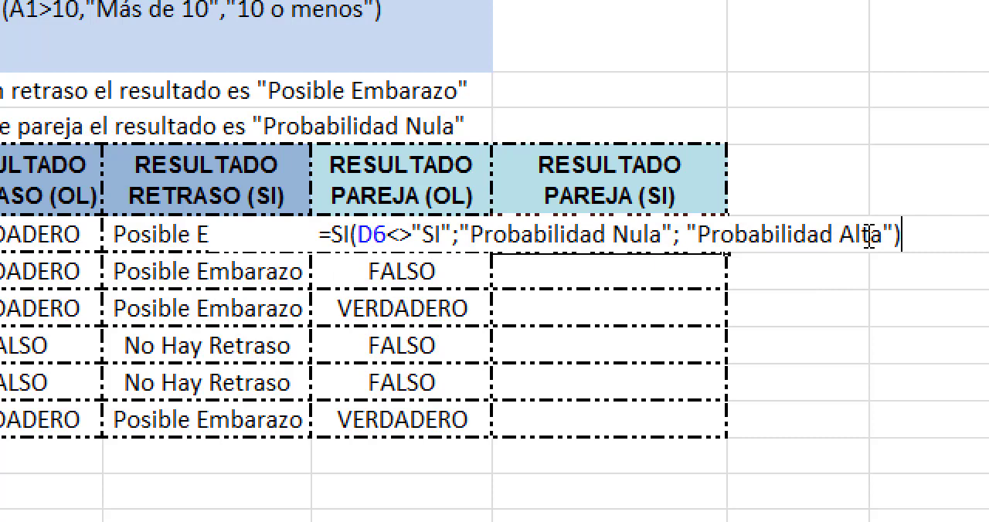
pyautogui.press('Return')
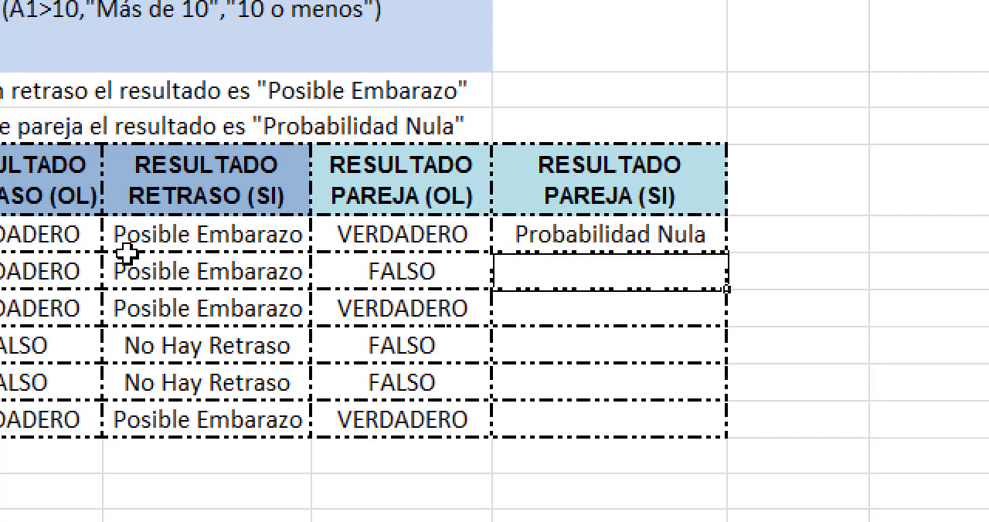
# Step: Review the text tested in the SI formula in H6 and copy the formula down to H7
pyautogui.click(595, 234)
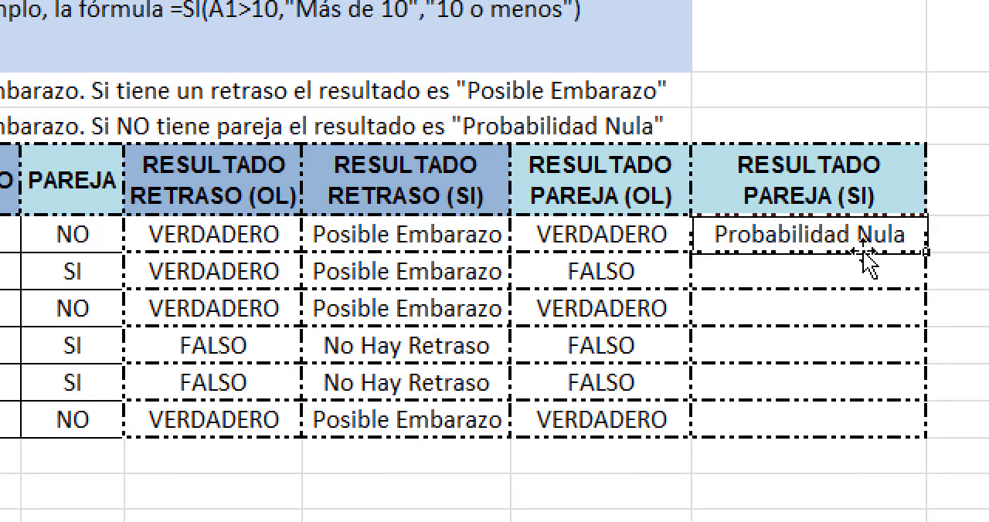
pyautogui.doubleClick(834, 237)
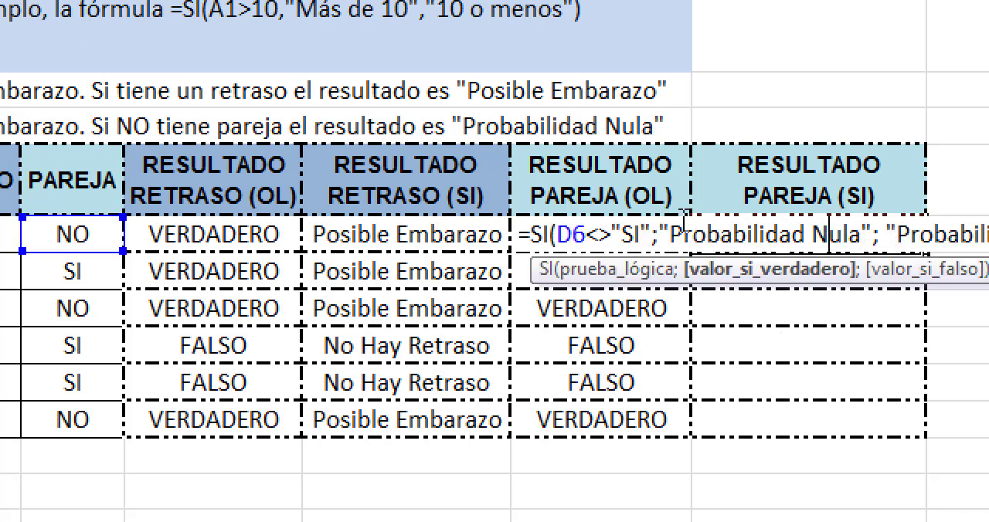
pyautogui.moveTo(614, 235); pyautogui.dragTo(641, 236)
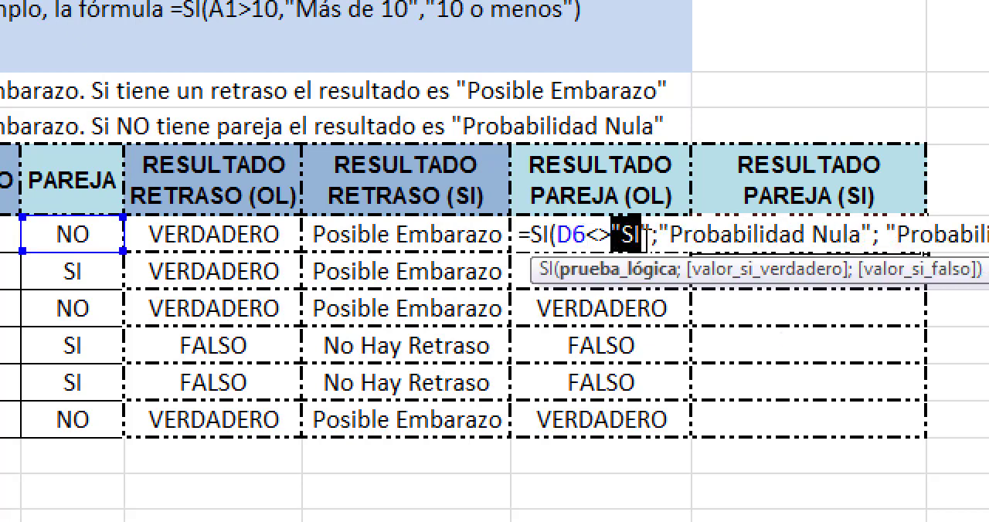
pyautogui.press('Return')
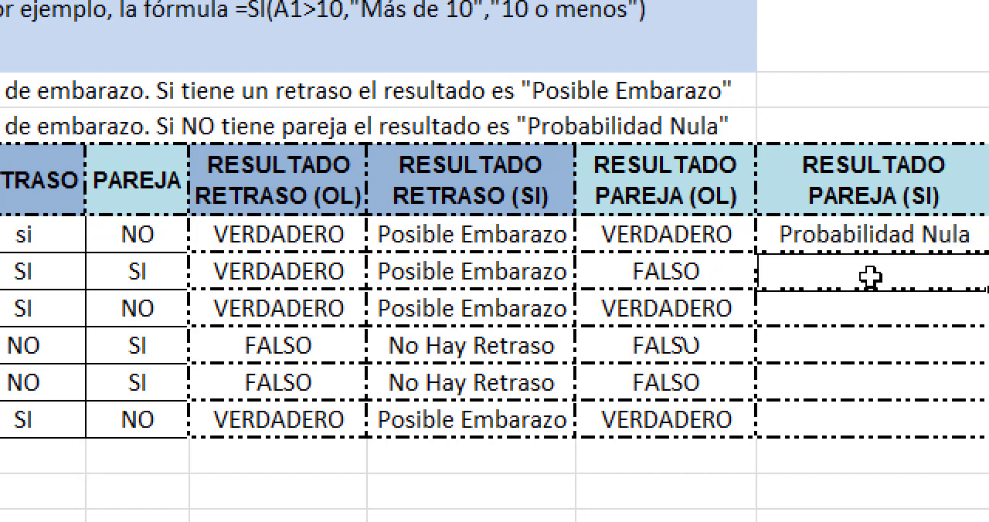
pyautogui.click(817, 238)
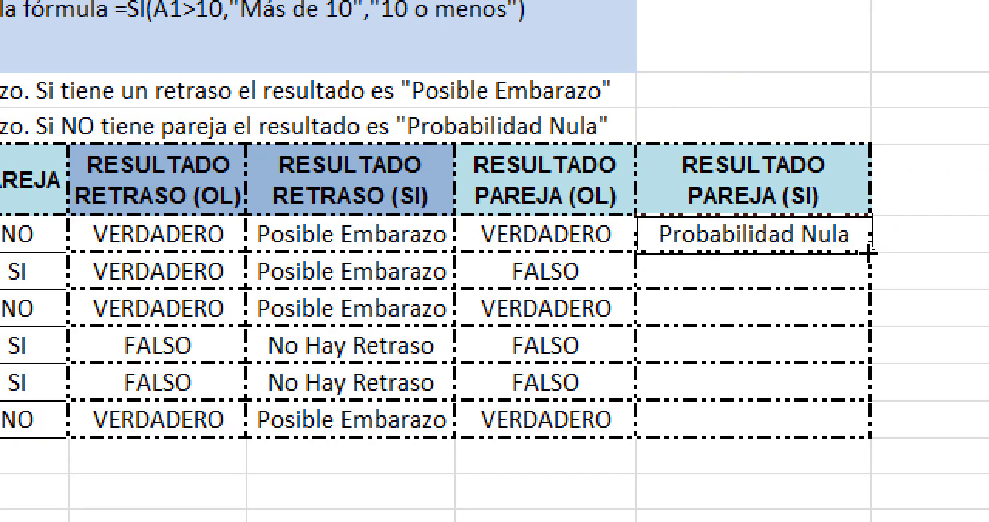
pyautogui.moveTo(868, 260); pyautogui.dragTo(861, 279)
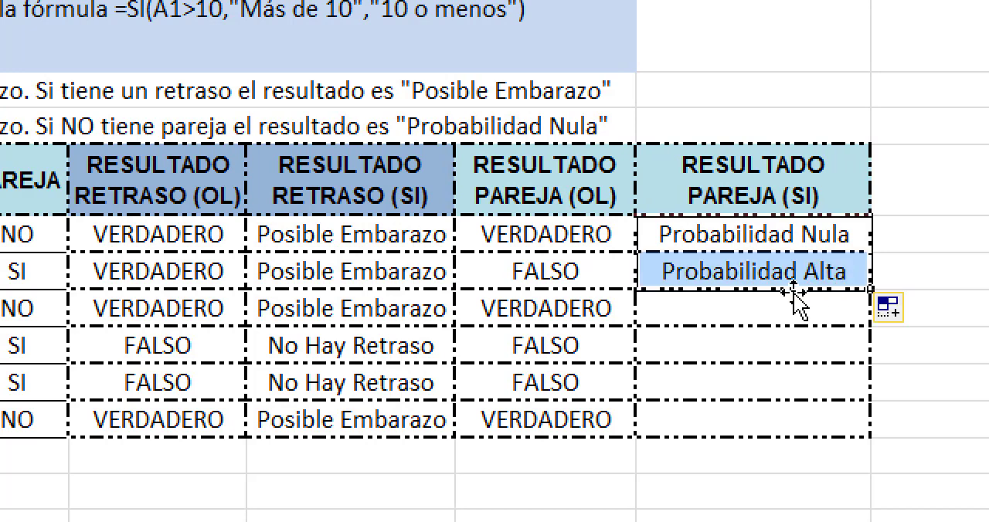
# Step: Change the logical test of the SI formula in H7, under RESULTADO PAREJA (SI), to D7="NO"
pyautogui.click(788, 283)
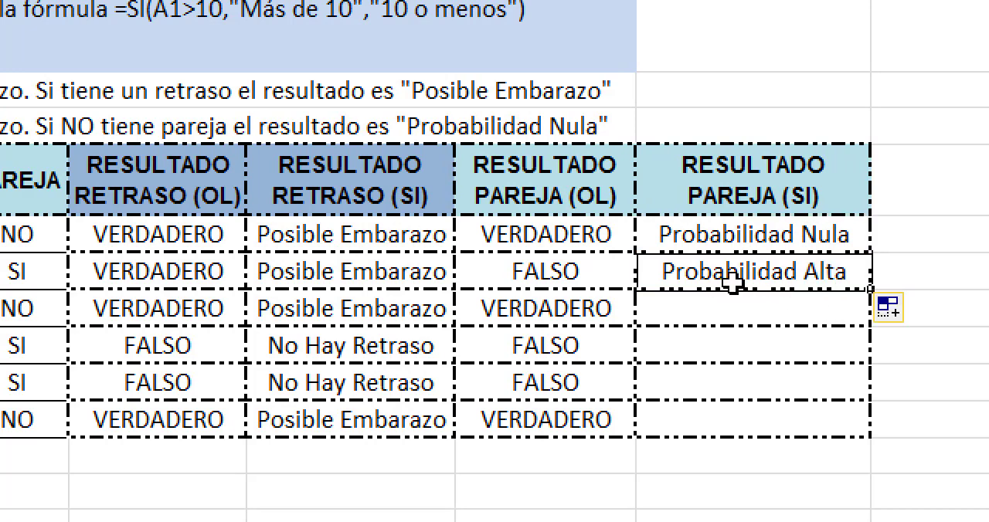
pyautogui.doubleClick(731, 276)
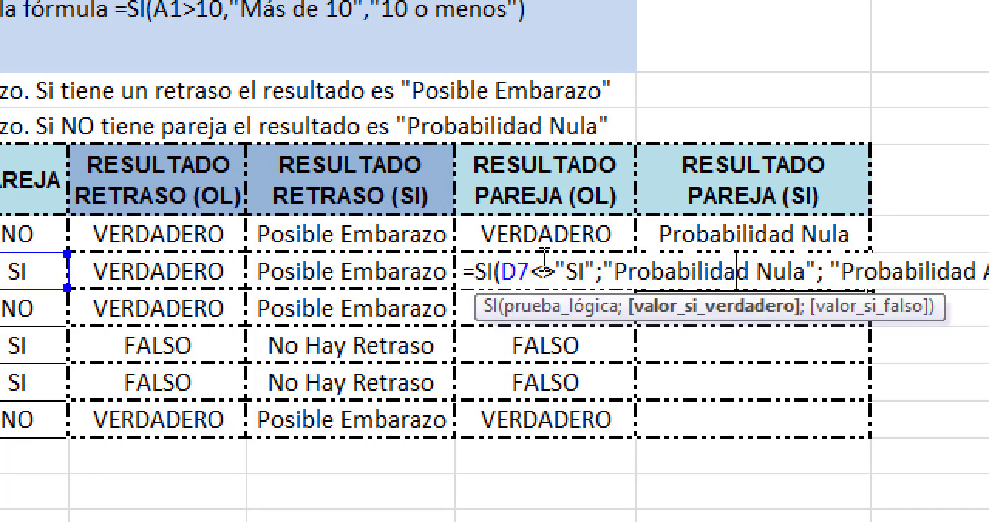
pyautogui.moveTo(531, 271); pyautogui.dragTo(555, 275)
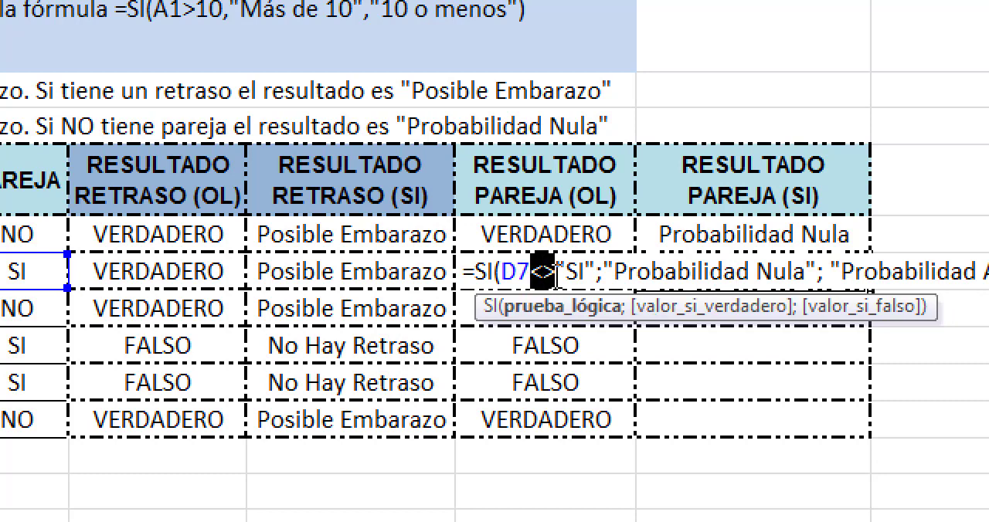
pyautogui.write('=')
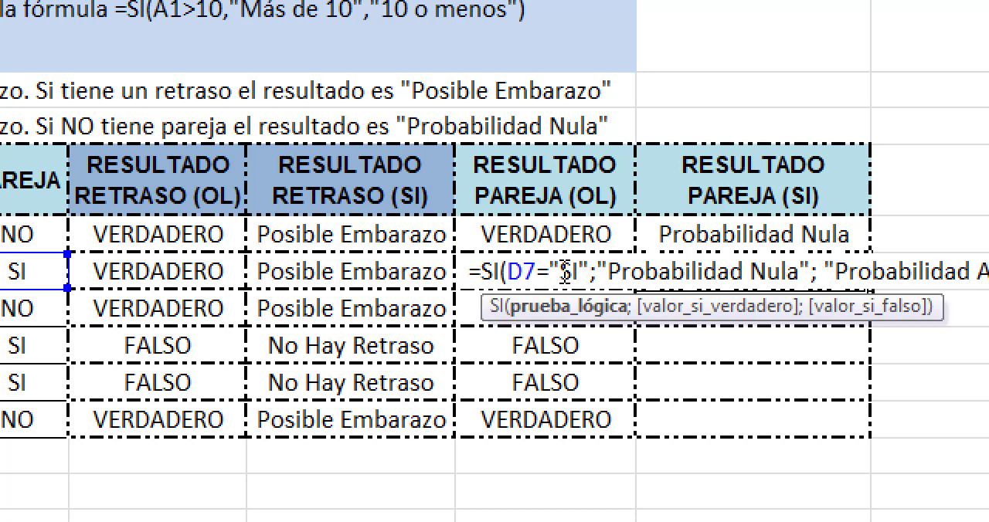
pyautogui.doubleClick(566, 272)
pyautogui.write('NO')
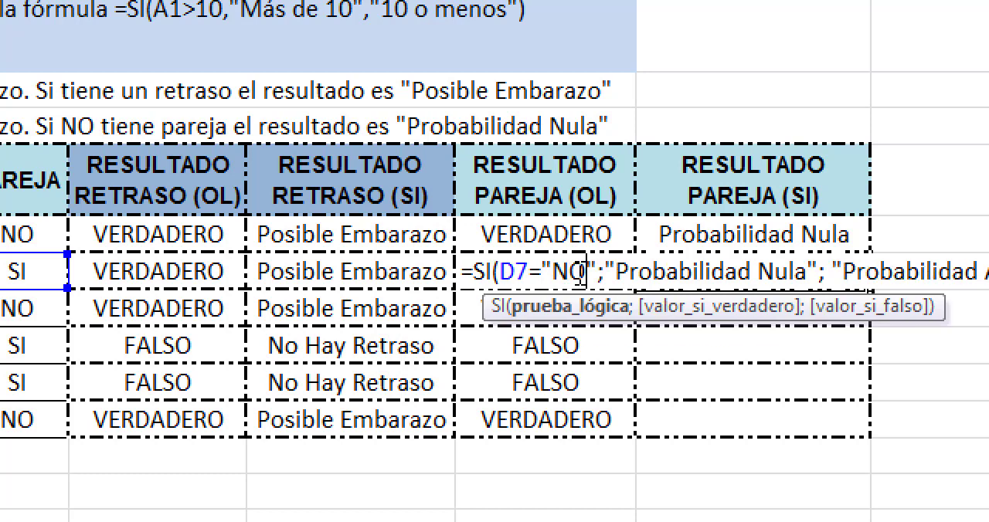
pyautogui.press('Return')
# Step: Compare the comparison formula in G7 with the logical test of the SI formula in H7
pyautogui.click(583, 270)
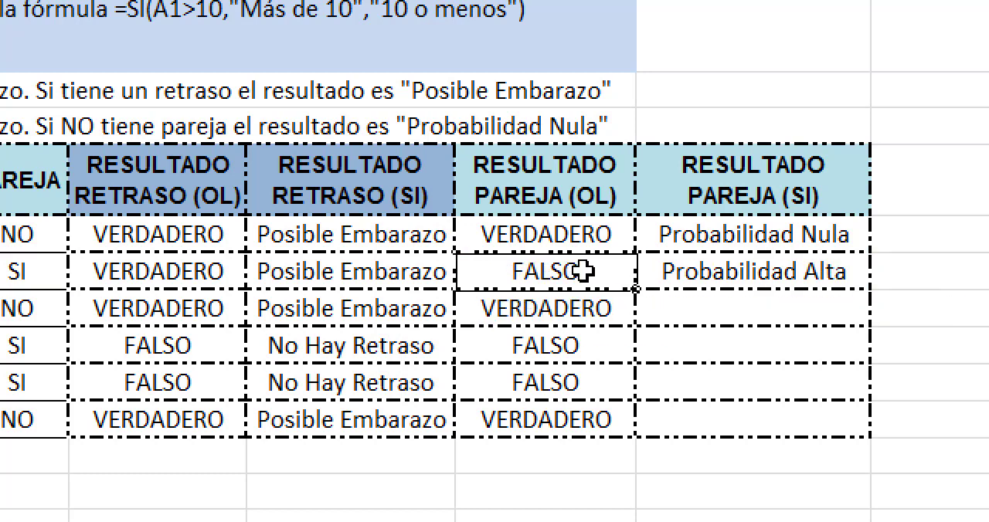
pyautogui.doubleClick(516, 272)
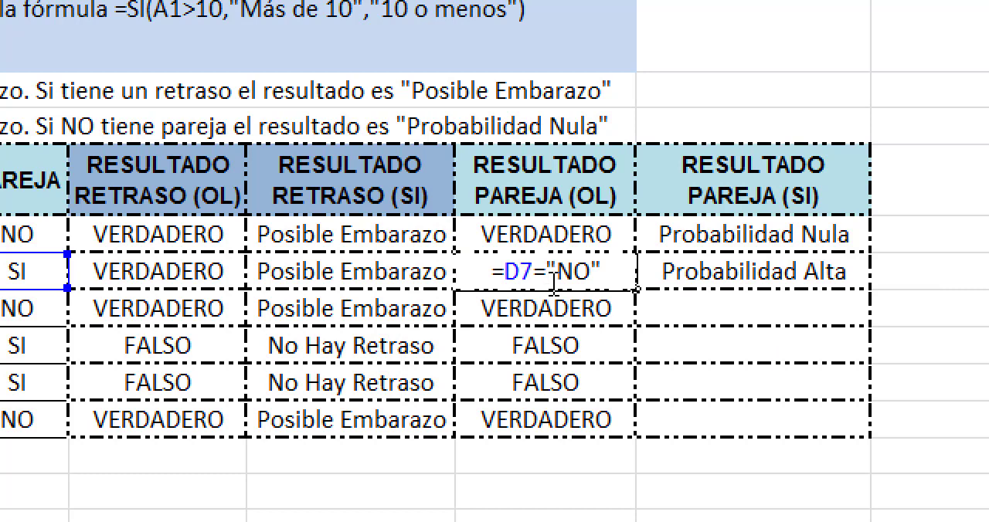
pyautogui.press('Return')
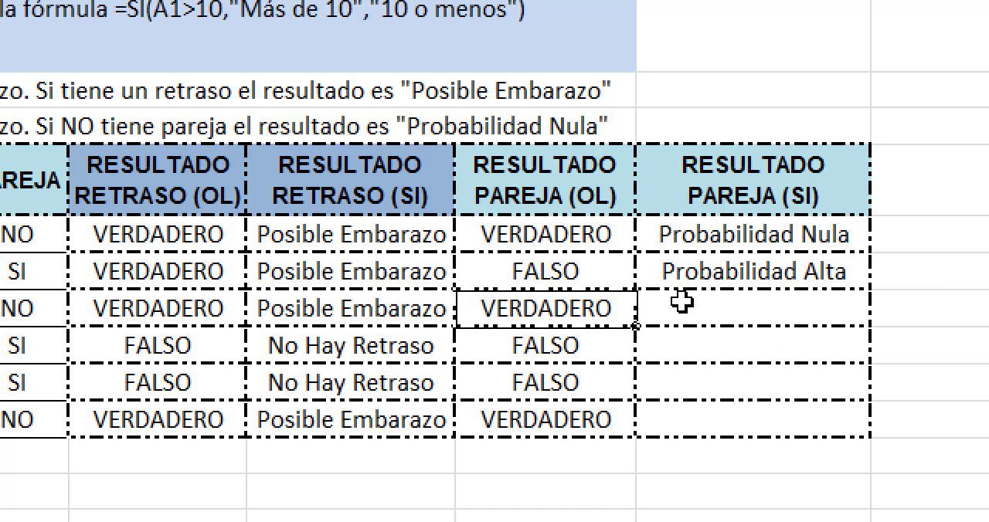
pyautogui.doubleClick(694, 274)
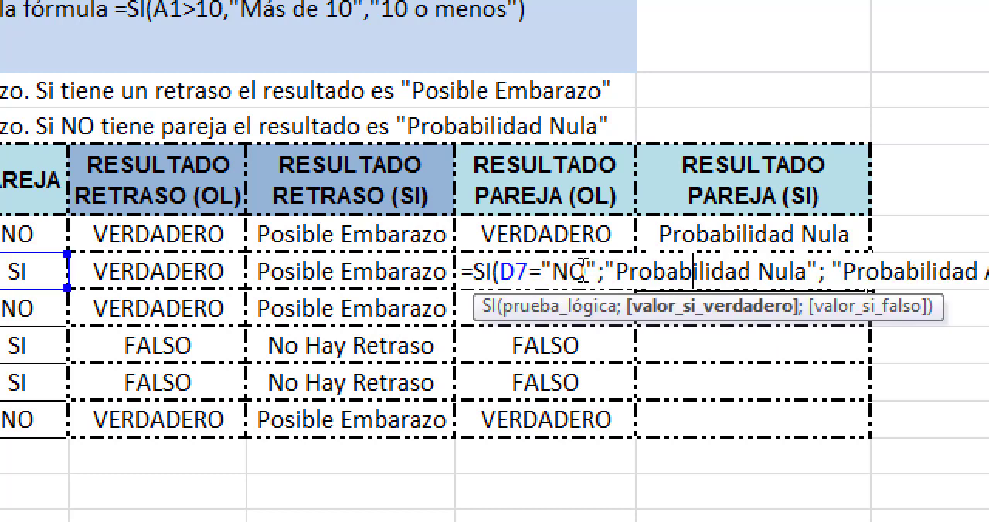
pyautogui.moveTo(601, 270); pyautogui.dragTo(516, 262)
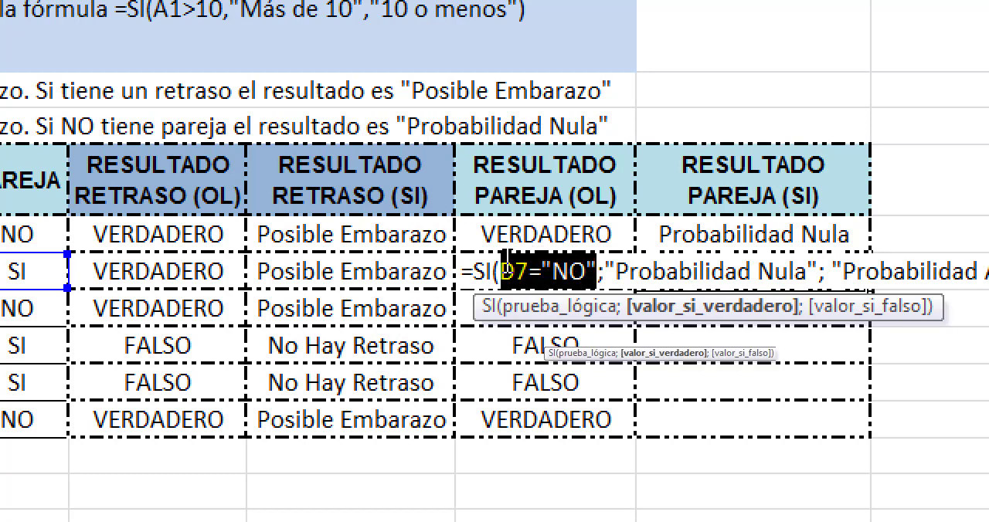
pyautogui.press('Return')
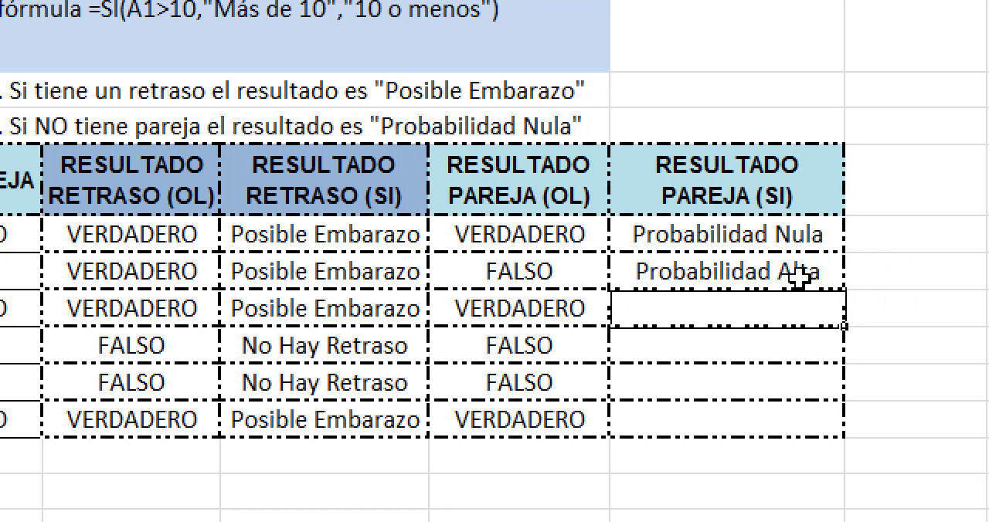
# Step: Fill the SI formula from H7 down through H11 to complete the RESULTADO PAREJA (SI) column
pyautogui.click(766, 269)
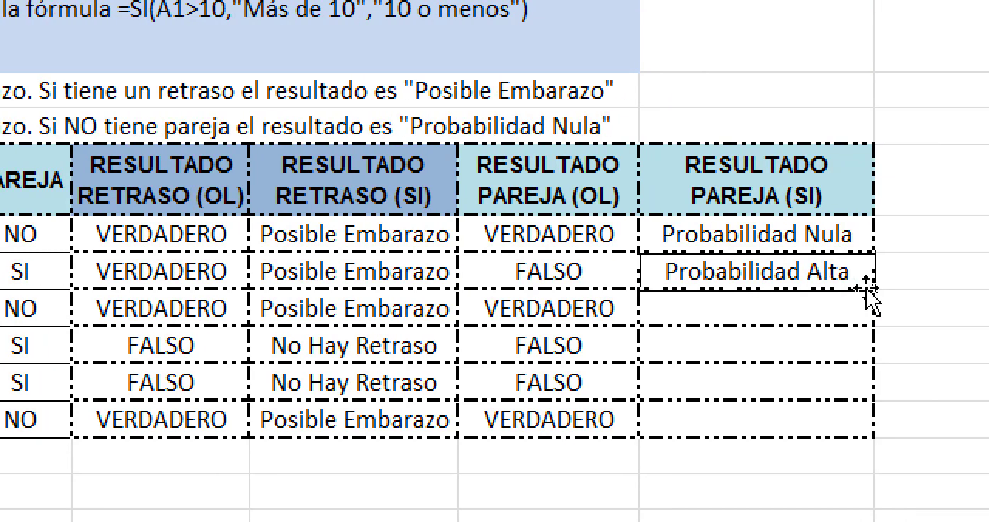
pyautogui.moveTo(857, 298); pyautogui.dragTo(846, 424)
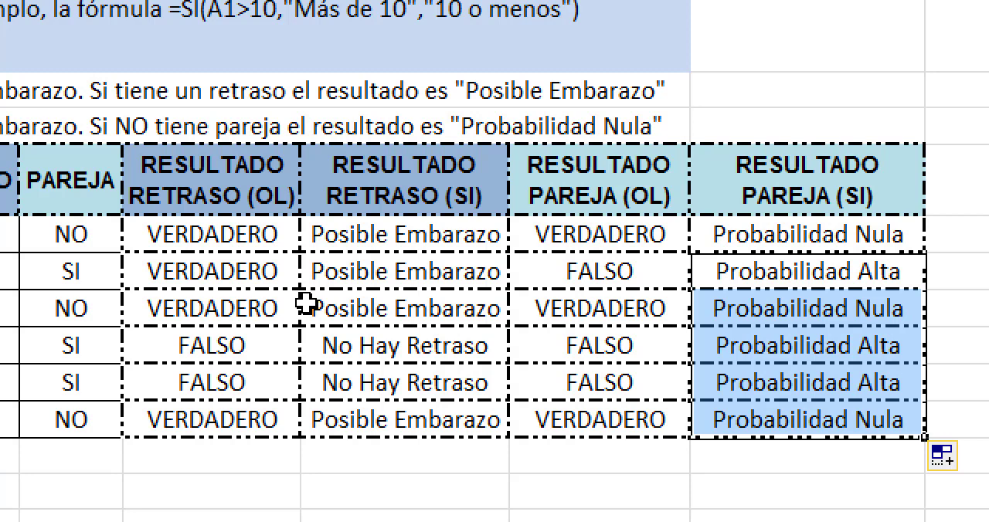
pyautogui.click(794, 268)
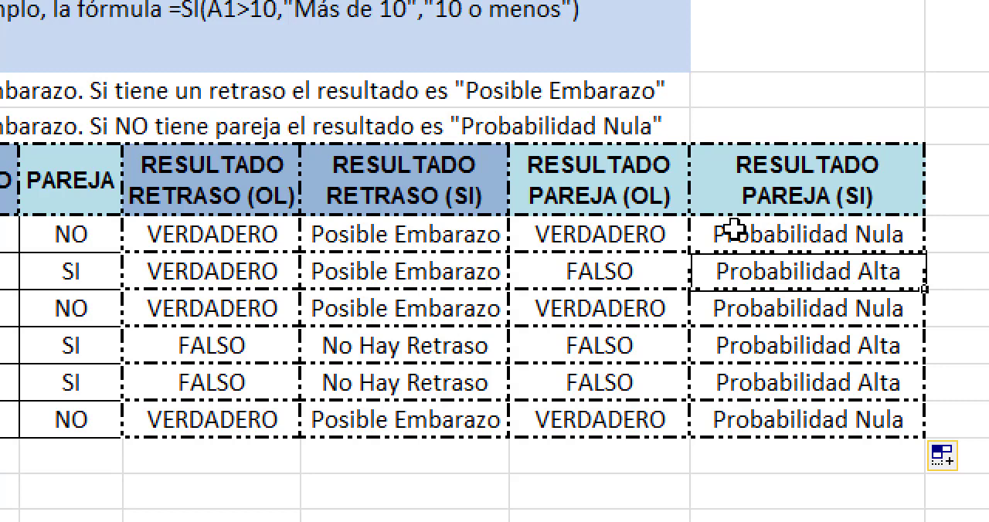
pyautogui.scroll(1, 898, 66)
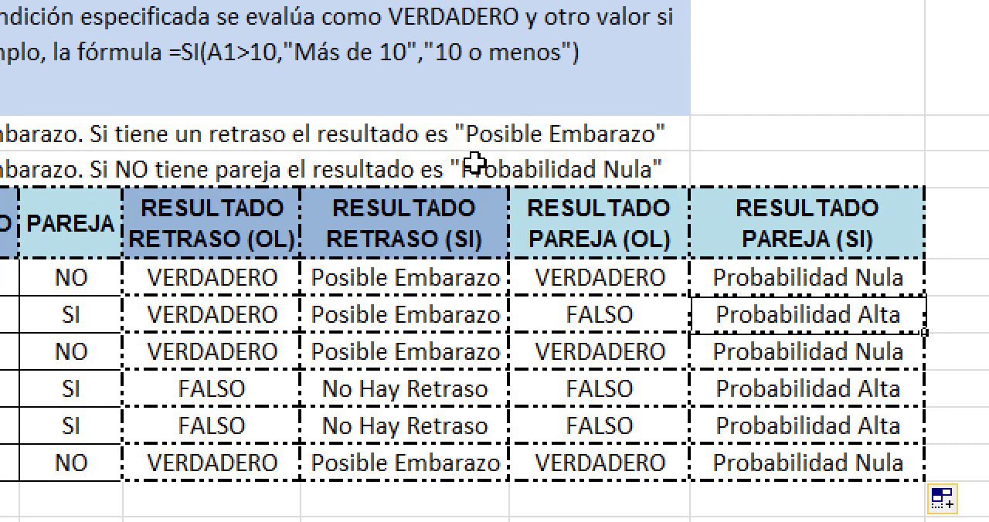